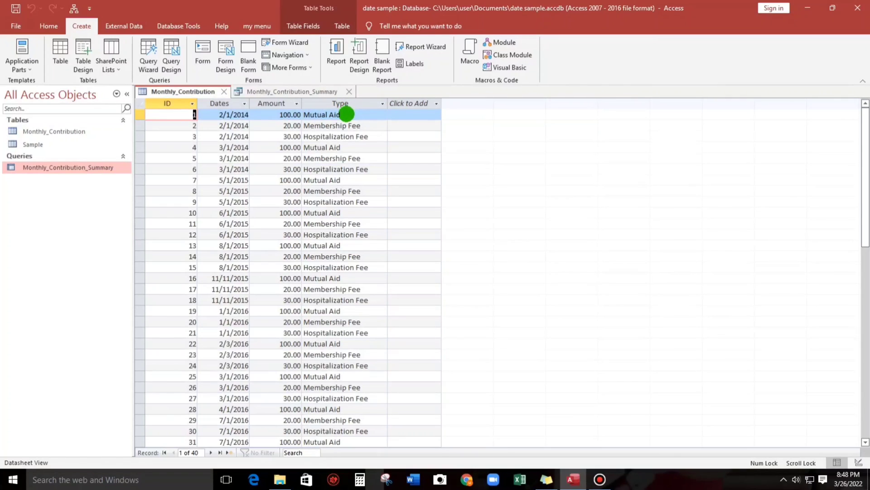
# - Step through two Monthly_Contribution records, then view the Monthly_Contribution_Summary query results
pyautogui.click(340, 125)
pyautogui.click(324, 136)
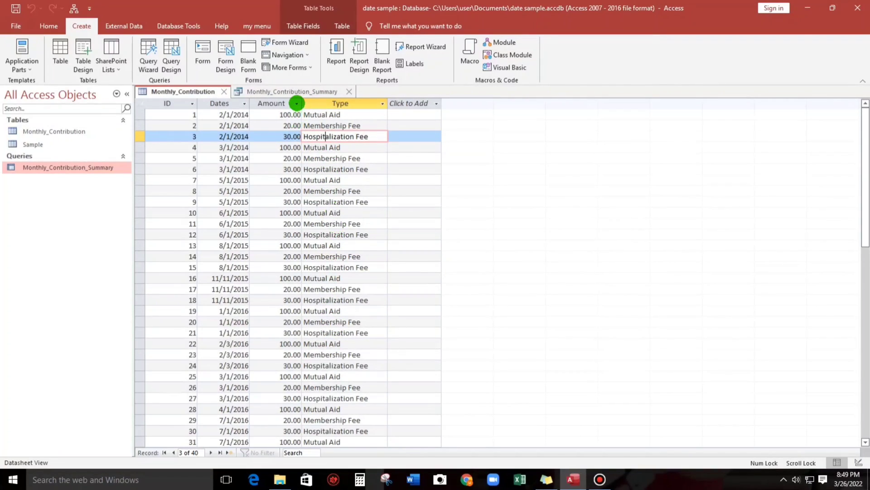
pyautogui.click(297, 90)
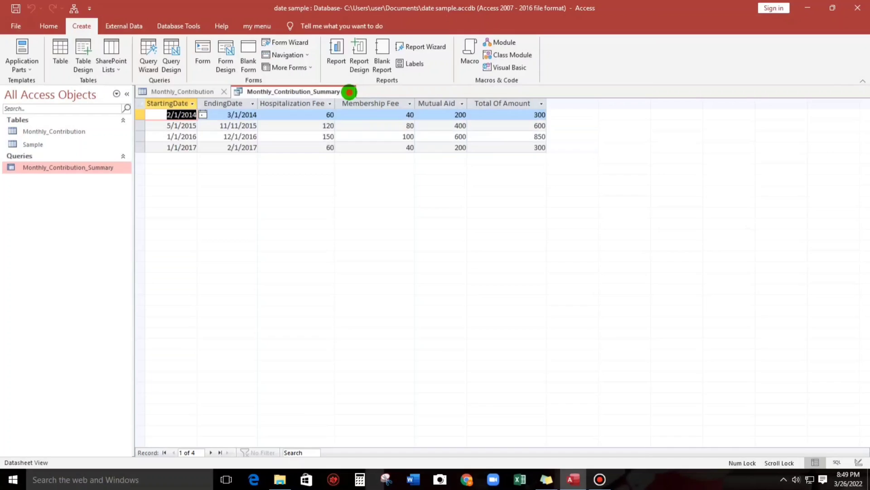
# - Close the Monthly_Contribution_Summary and Monthly_Contribution tabs and launch the Crosstab Query Wizard
pyautogui.click(349, 92)
pyautogui.click(224, 92)
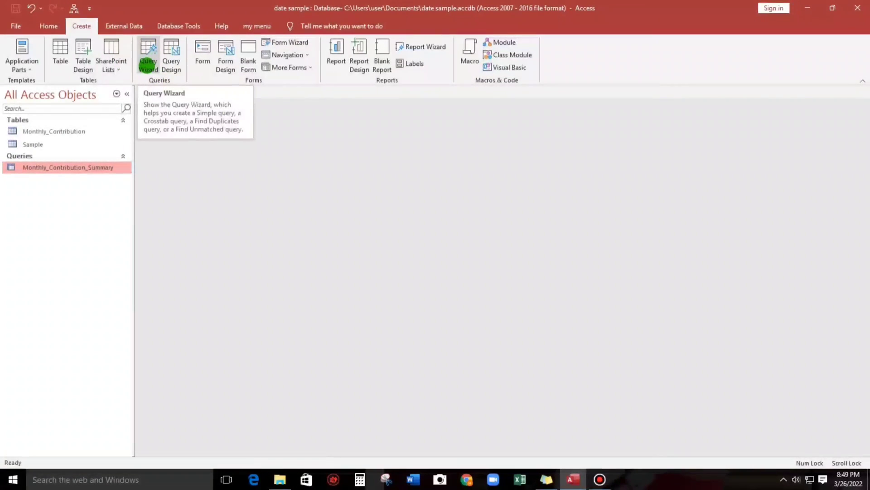
pyautogui.click(149, 54)
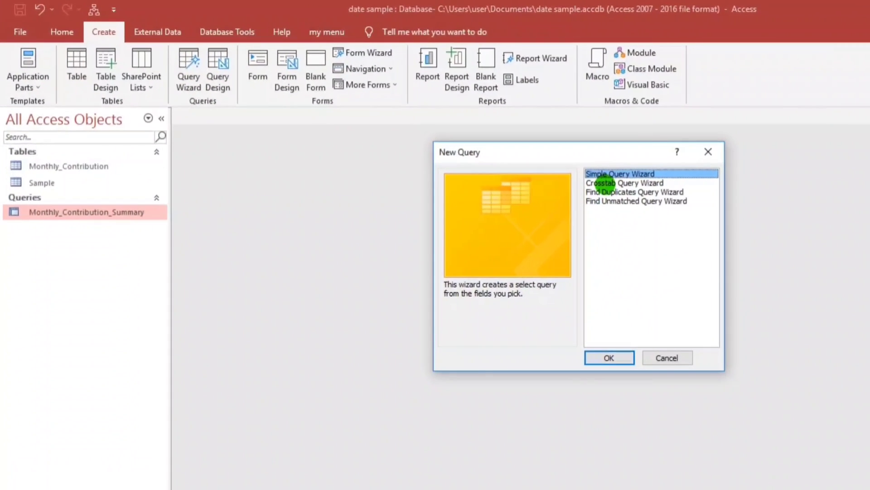
pyautogui.click(604, 183)
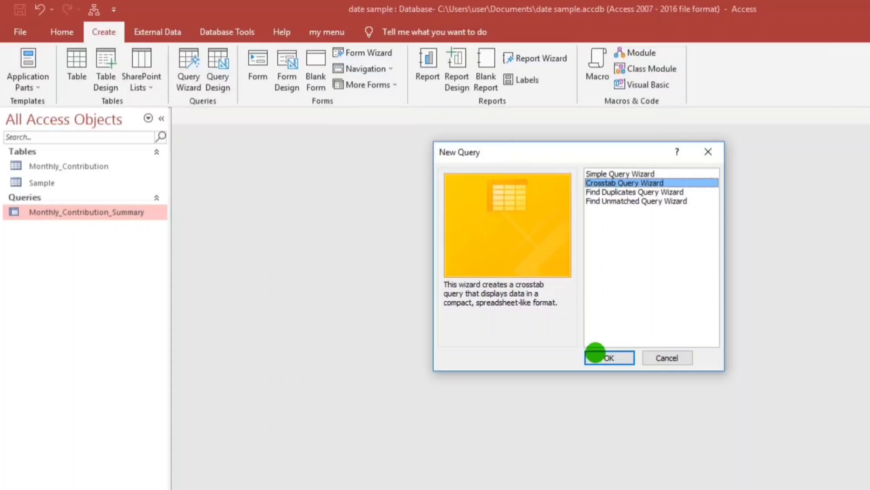
pyautogui.click(603, 358)
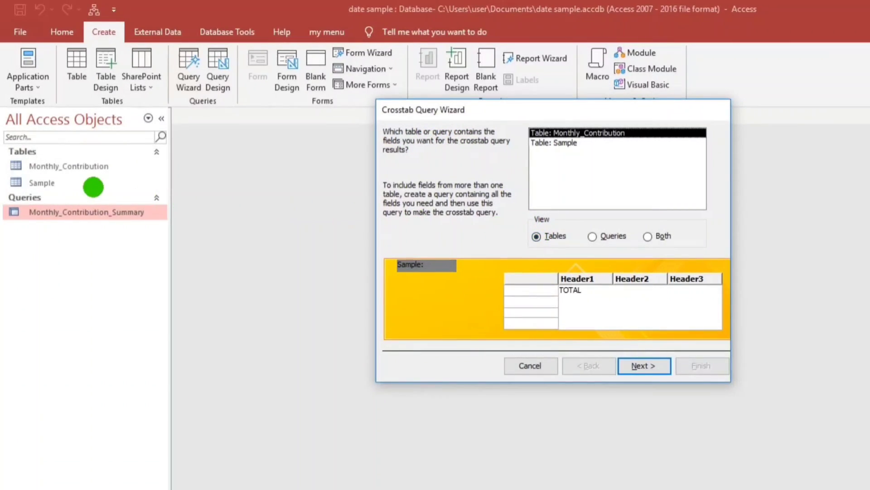
# - Choose the Monthly_Contribution table as the crosstab's source
pyautogui.click(564, 143)
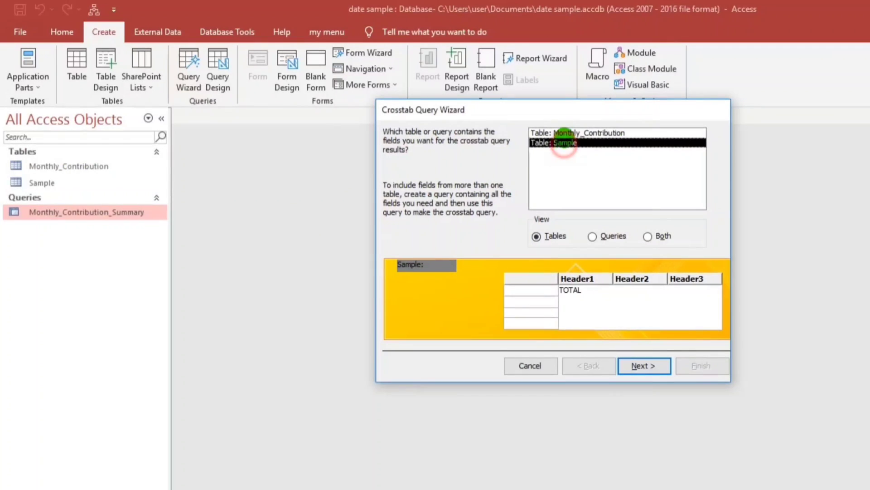
pyautogui.click(564, 132)
pyautogui.click(564, 143)
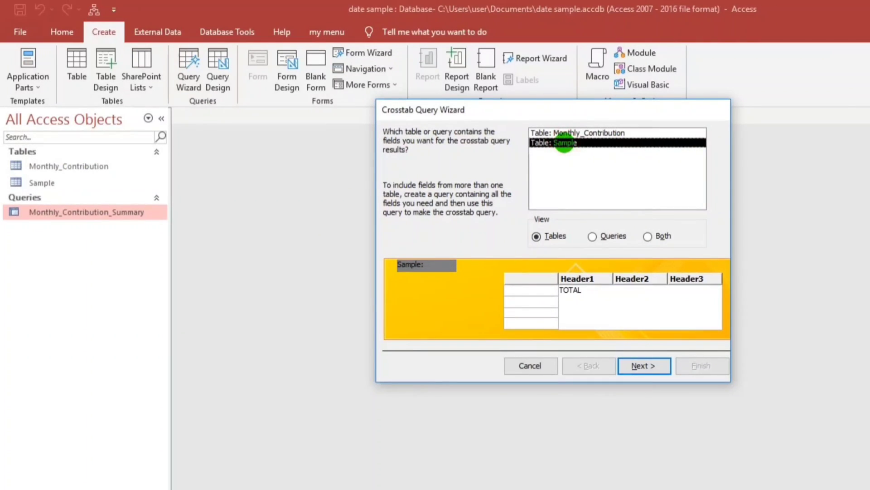
pyautogui.click(566, 133)
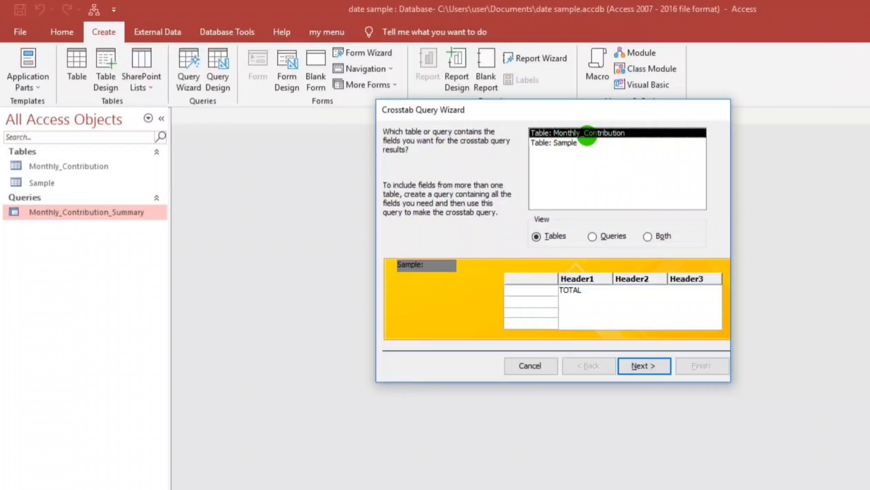
pyautogui.click(640, 367)
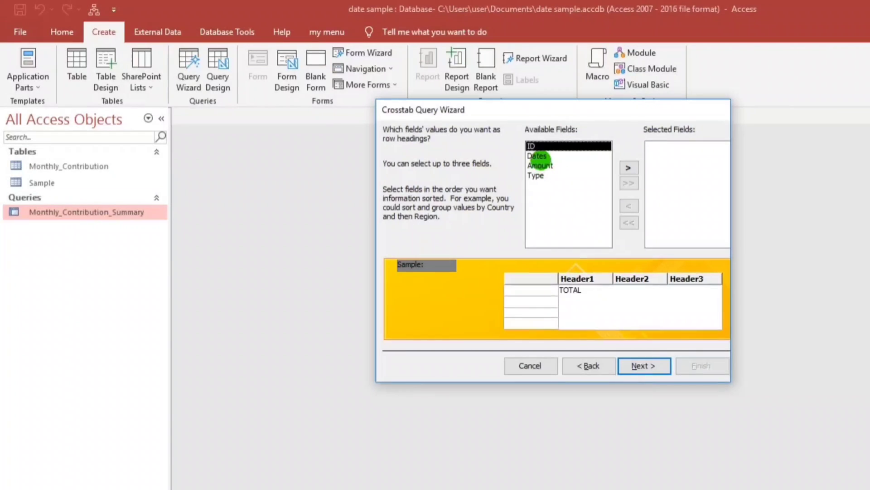
# - Use Dates as the row heading and Type as the column headings
pyautogui.click(537, 156)
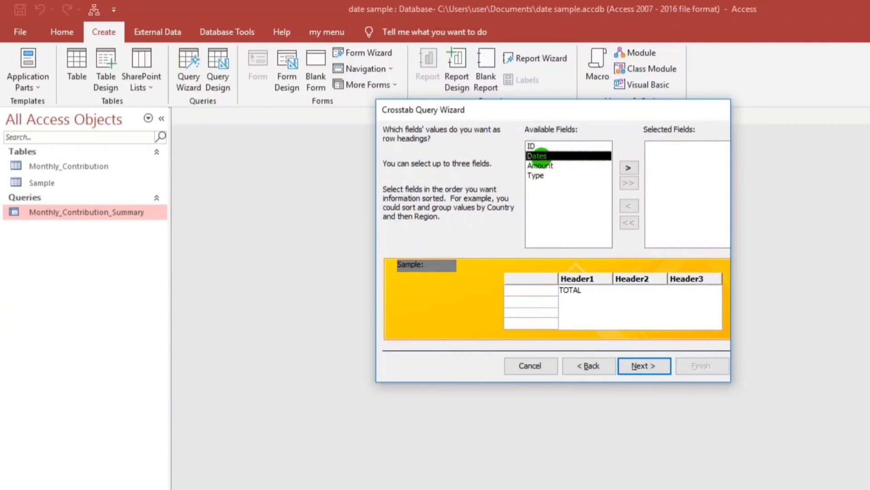
pyautogui.click(628, 167)
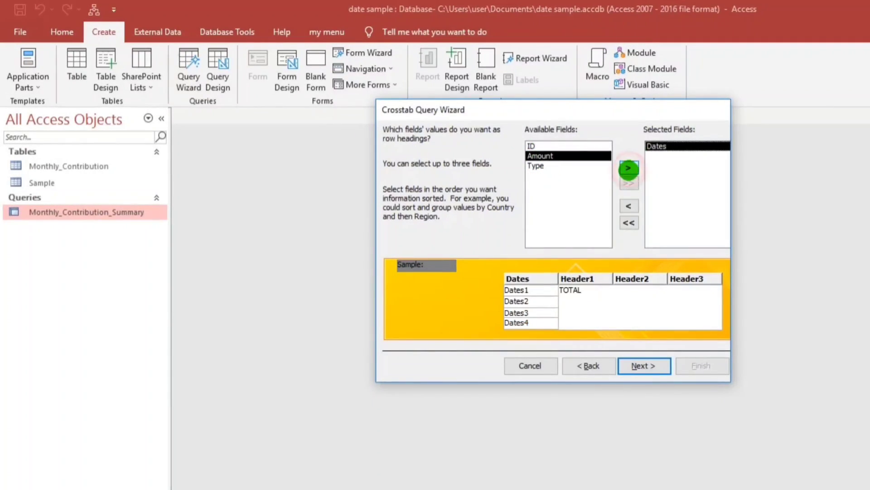
pyautogui.click(658, 363)
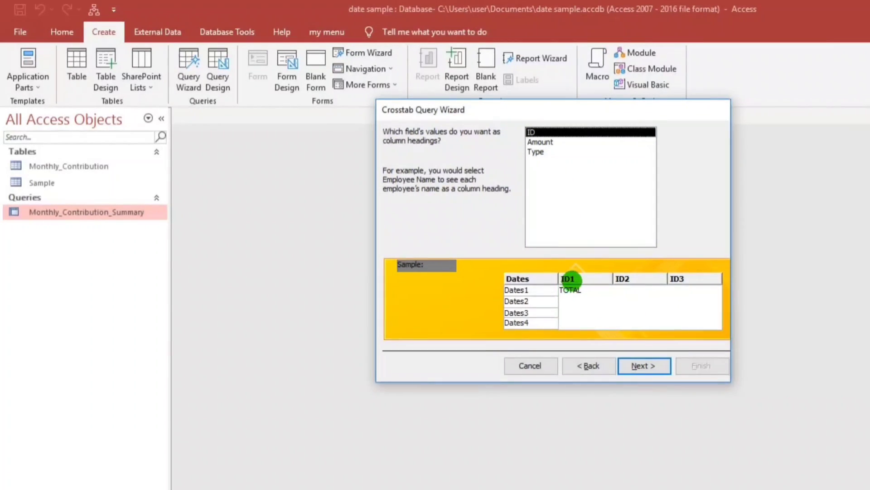
pyautogui.click(540, 152)
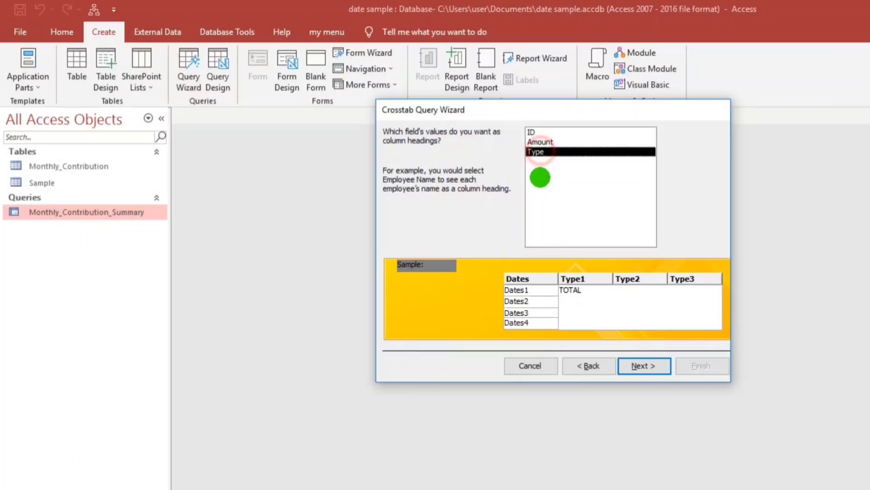
pyautogui.click(642, 366)
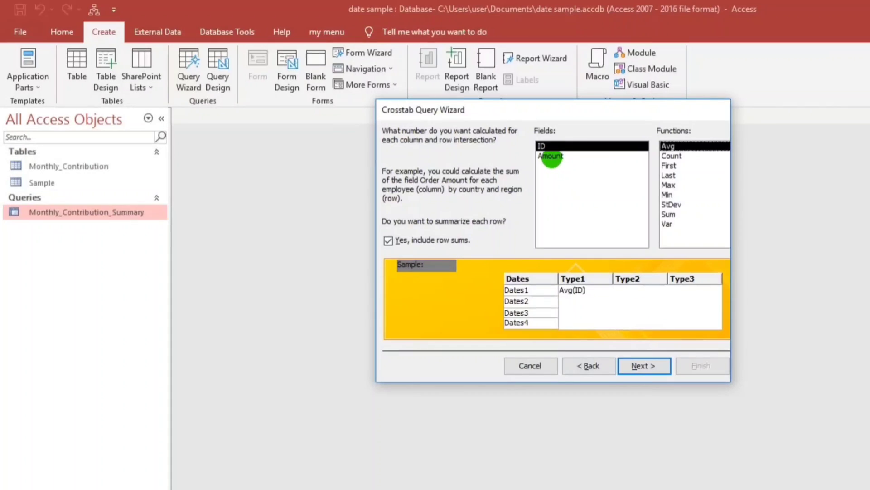
# - Calculate the Sum of Amount for each intersection
pyautogui.click(551, 156)
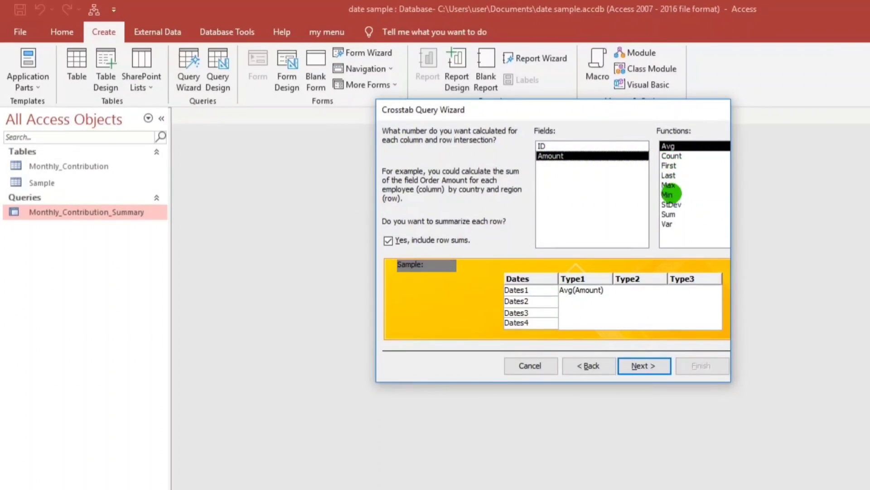
pyautogui.click(669, 213)
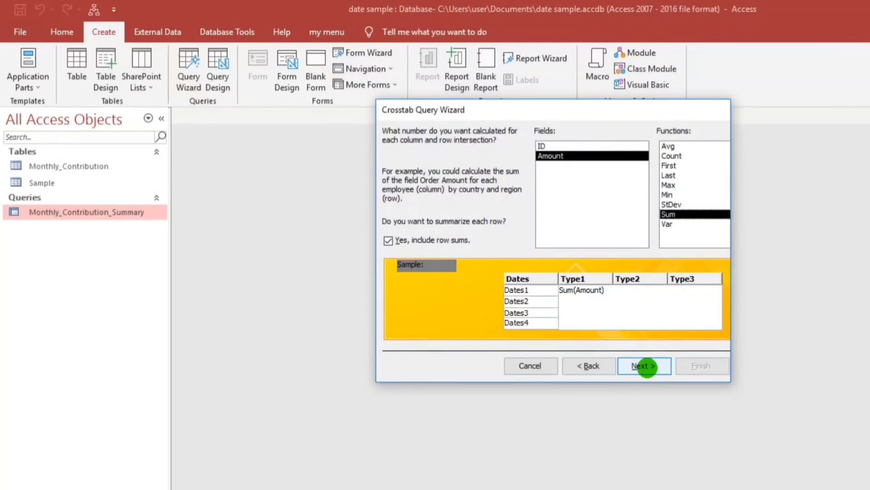
pyautogui.click(645, 366)
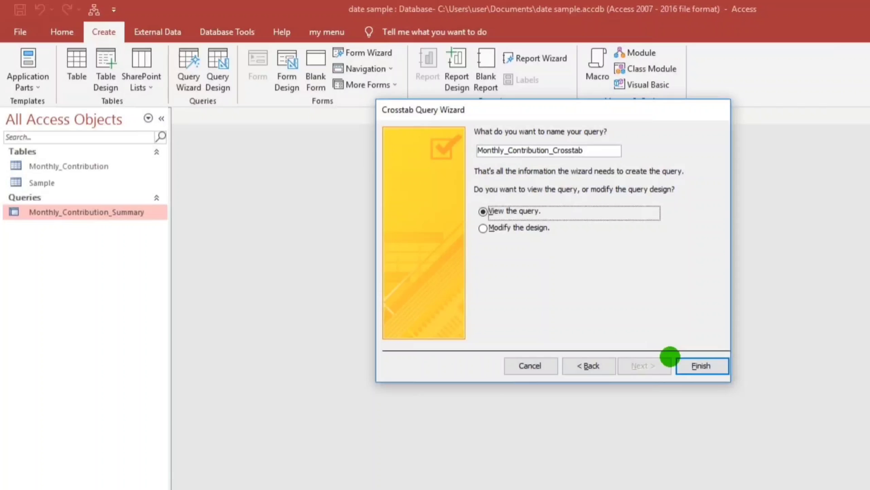
# - Finish the wizard, widen the fee columns, and move Total Of Amount after Mutual Aid
pyautogui.click(694, 367)
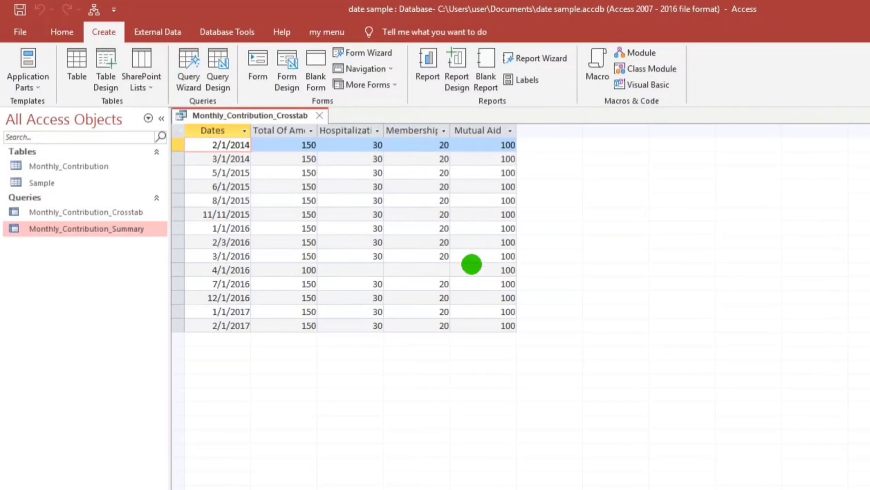
pyautogui.moveTo(318, 131); pyautogui.dragTo(369, 131)
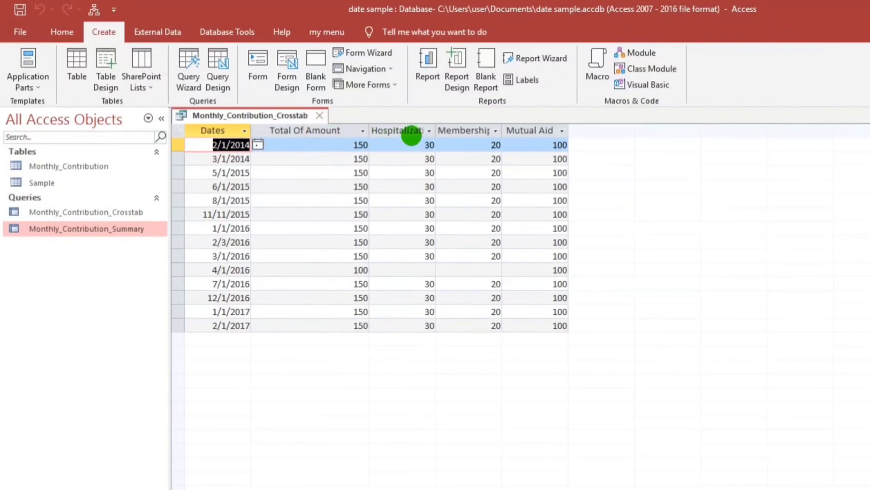
pyautogui.moveTo(436, 132); pyautogui.dragTo(484, 132)
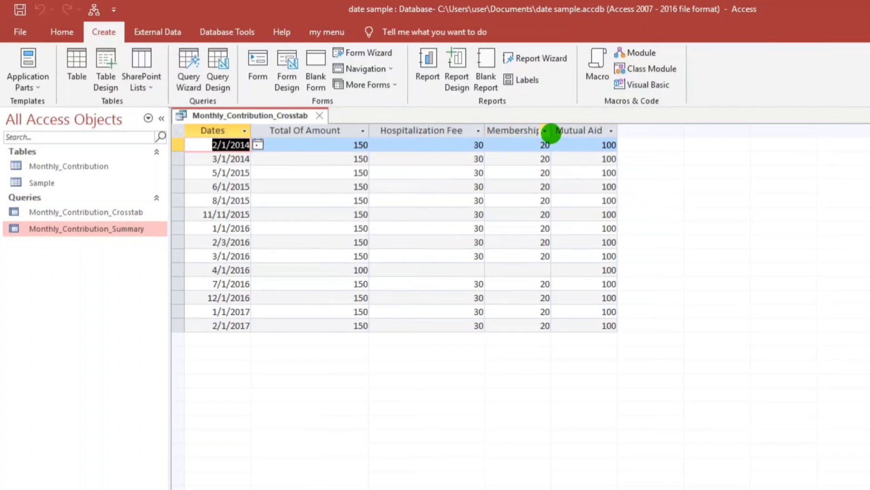
pyautogui.doubleClick(550, 132)
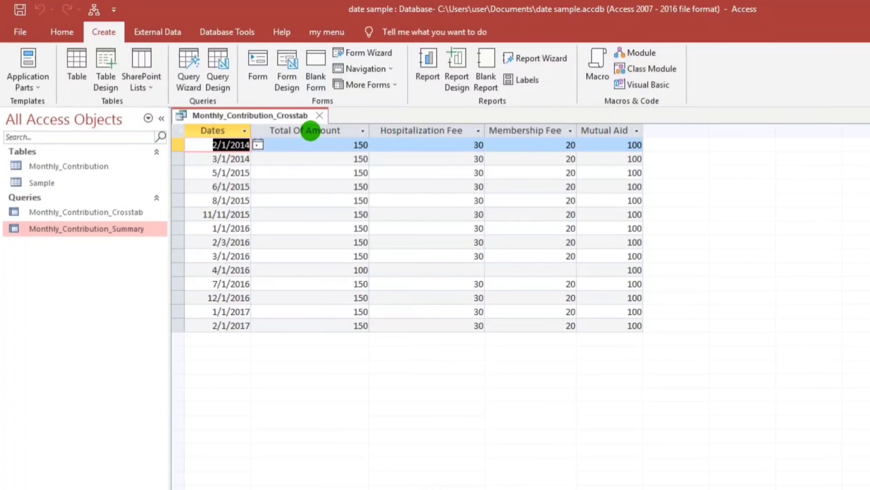
pyautogui.click(311, 131)
pyautogui.moveTo(344, 132); pyautogui.dragTo(658, 134)
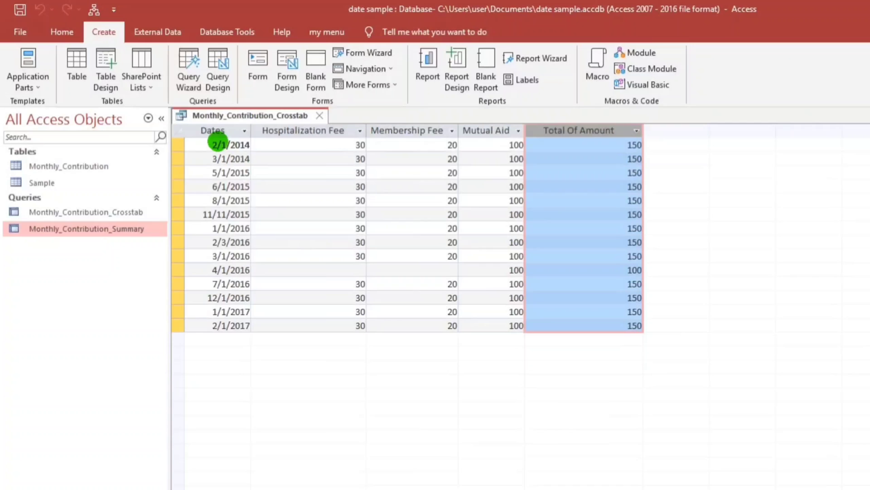
# - Open Monthly_Contribution_Summary to compare its results, then close it
pyautogui.click(97, 212)
pyautogui.click(94, 228)
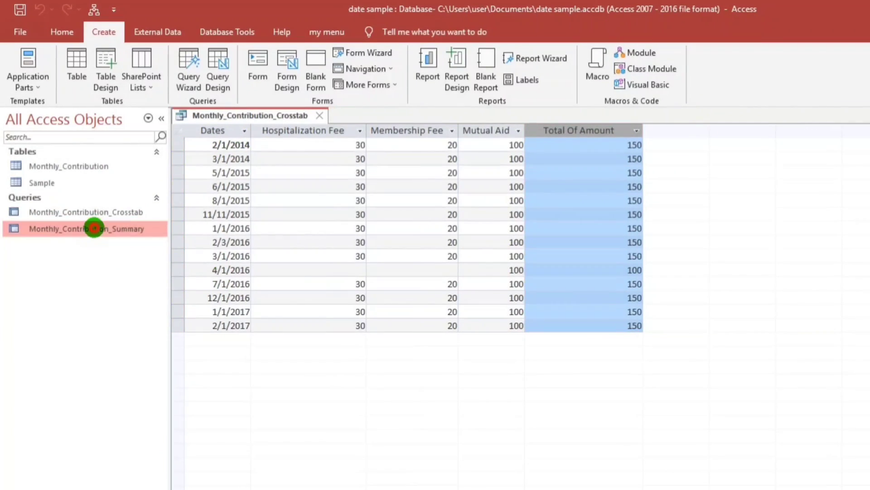
pyautogui.doubleClick(94, 228)
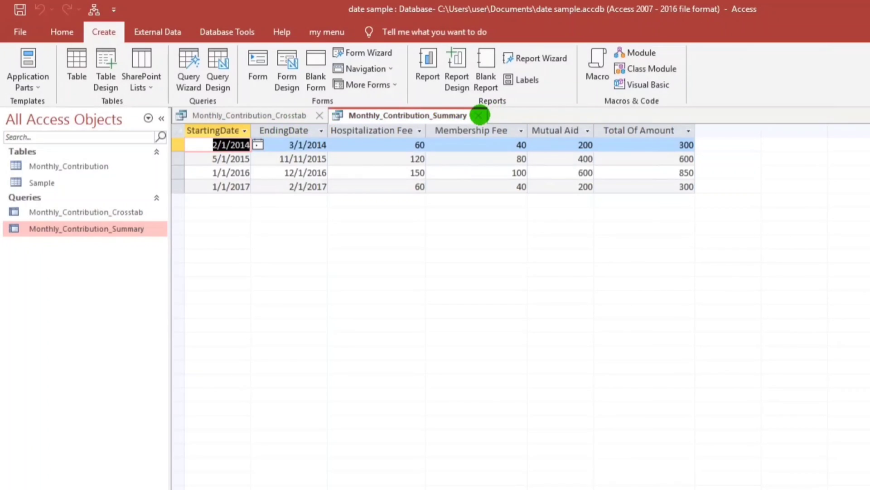
pyautogui.click(479, 115)
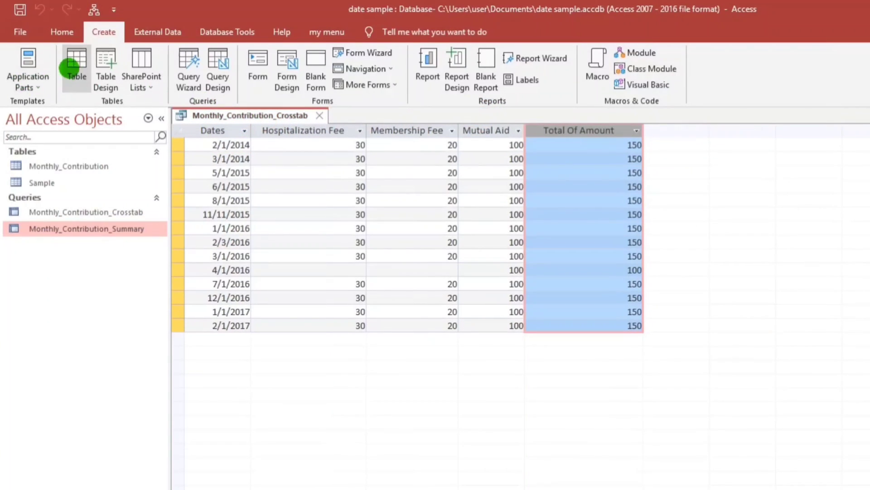
# - Switch the crosstab to Design View and add the Dates field twice at the grid's start
pyautogui.click(56, 32)
pyautogui.click(21, 69)
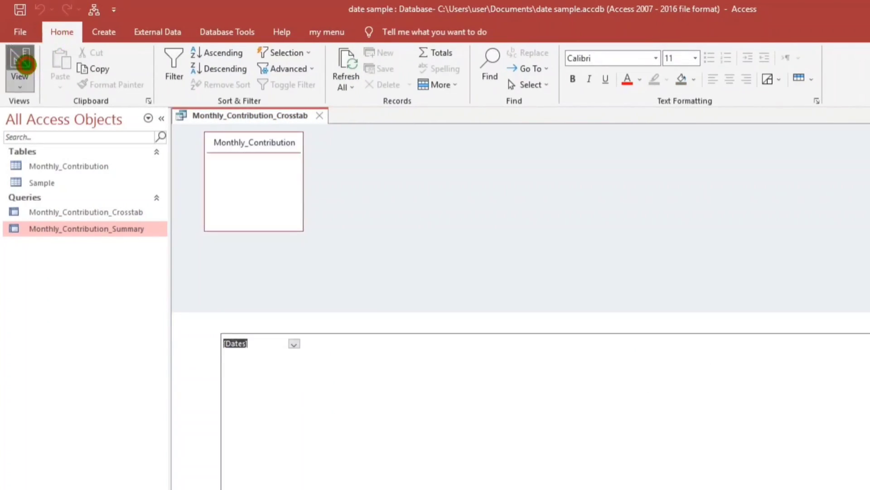
pyautogui.click(338, 443)
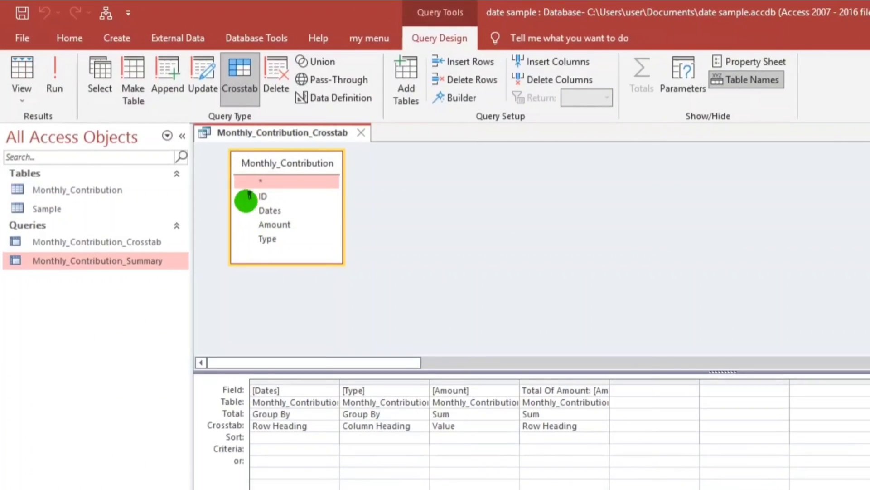
pyautogui.click(265, 212)
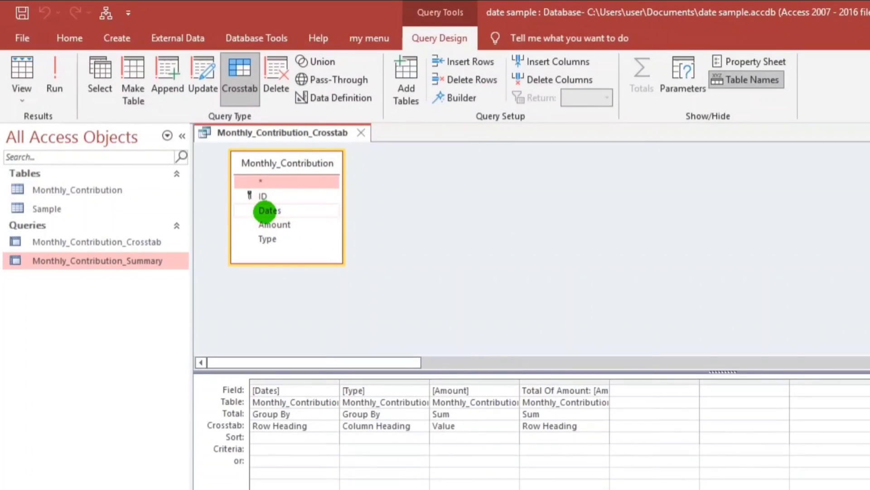
pyautogui.moveTo(265, 211); pyautogui.dragTo(254, 383)
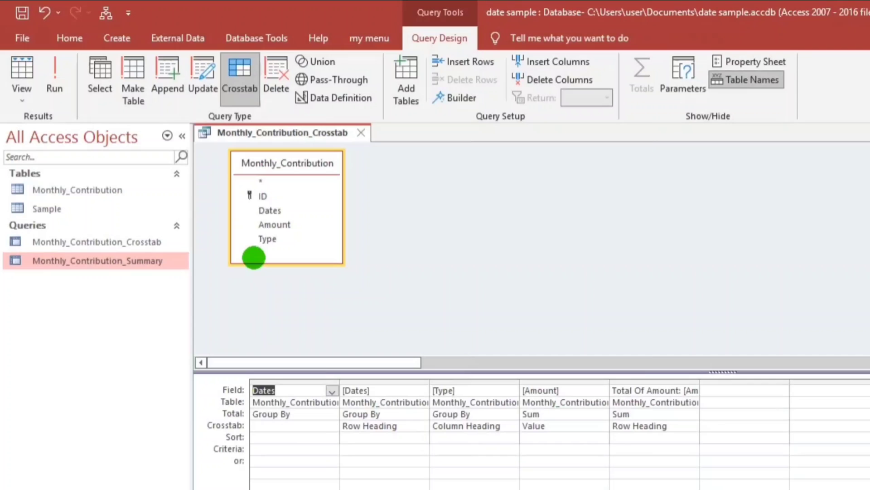
pyautogui.moveTo(263, 211); pyautogui.dragTo(358, 386)
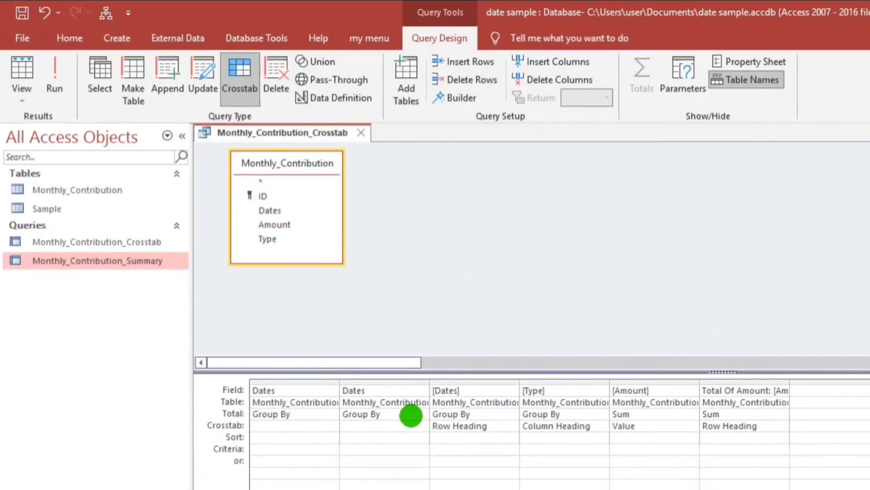
# - Set the Crosstab role of both new Dates columns to Row Heading
pyautogui.click(284, 425)
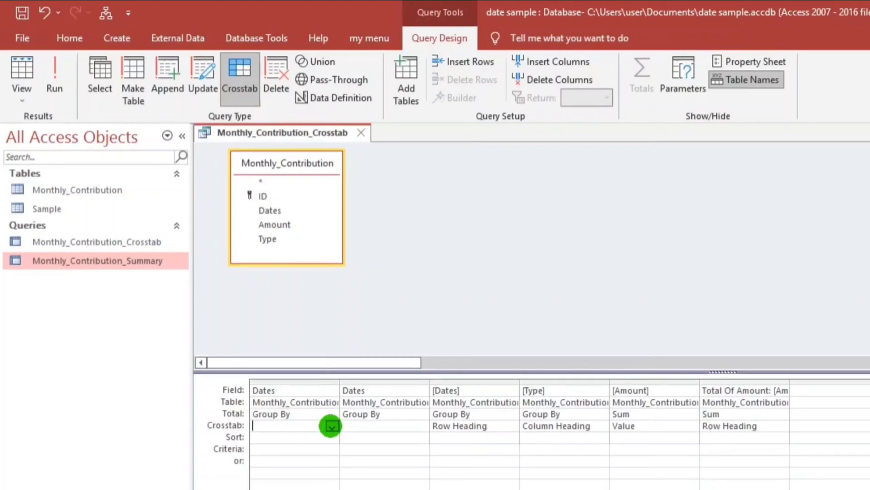
pyautogui.click(331, 426)
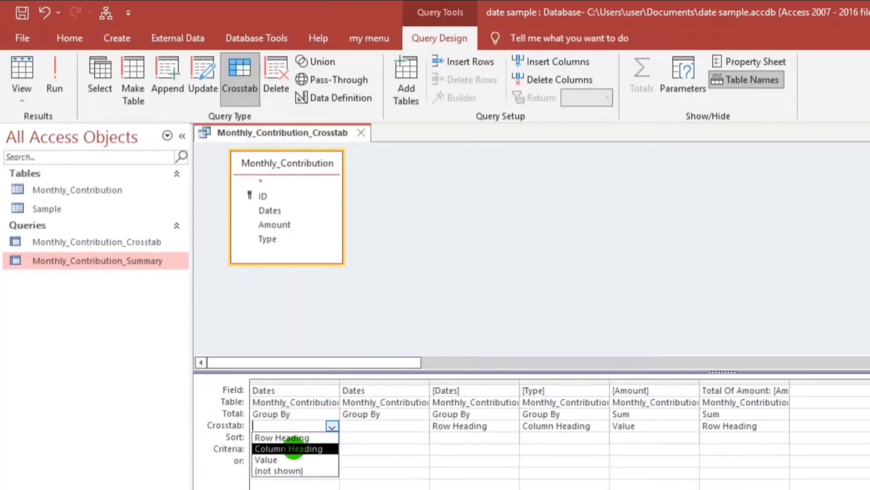
pyautogui.click(290, 437)
pyautogui.click(362, 426)
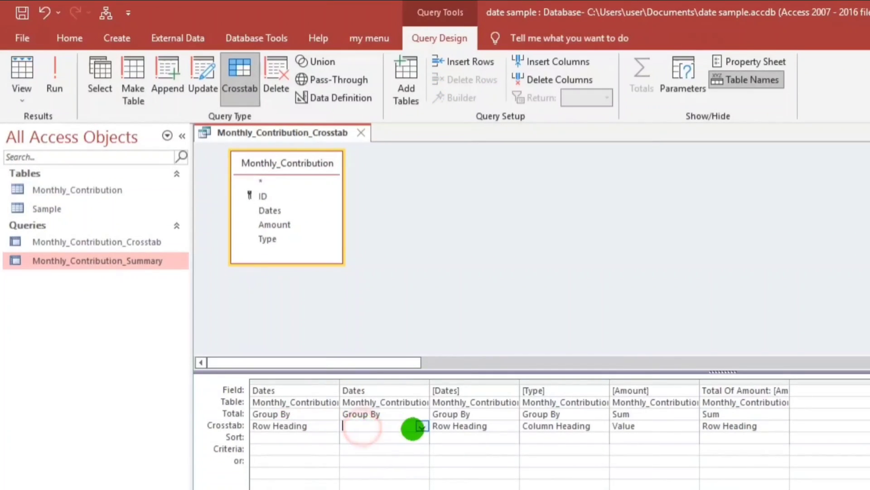
pyautogui.click(422, 426)
pyautogui.click(360, 436)
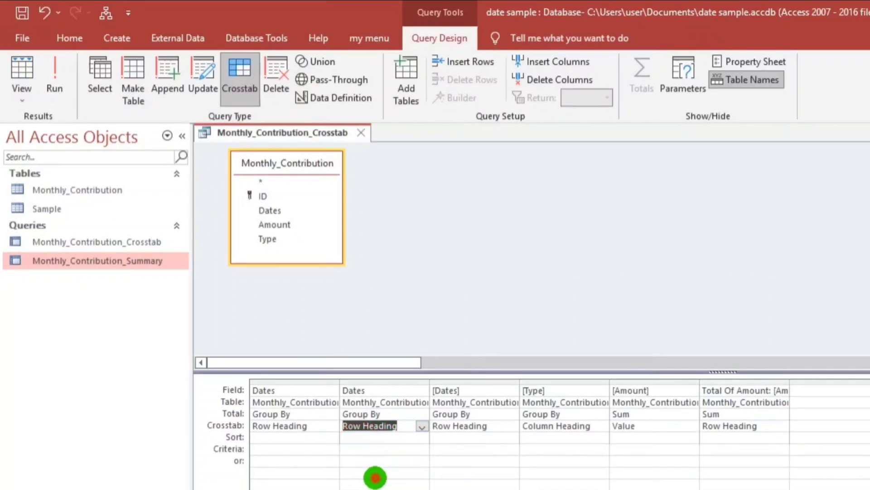
pyautogui.click(376, 478)
pyautogui.click(254, 392)
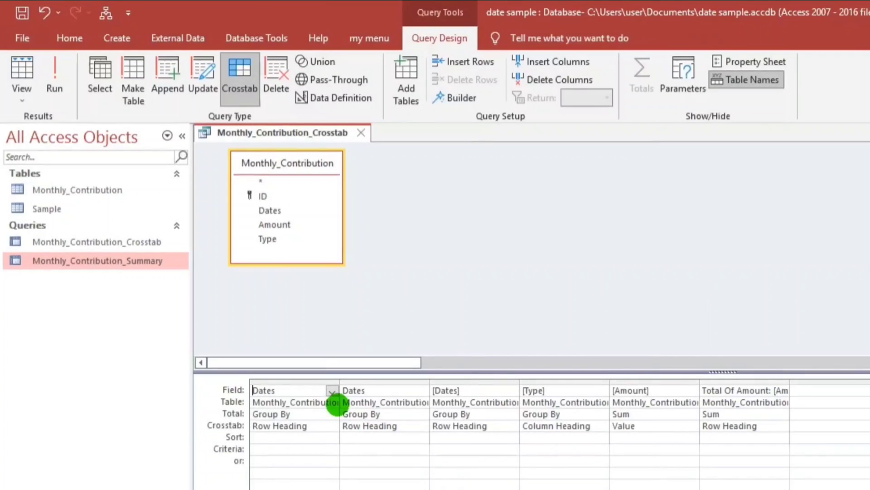
# - Name the first two Dates columns StartingDate and EndingDate in the Zoom box
pyautogui.hotkey('shift', 'F2')
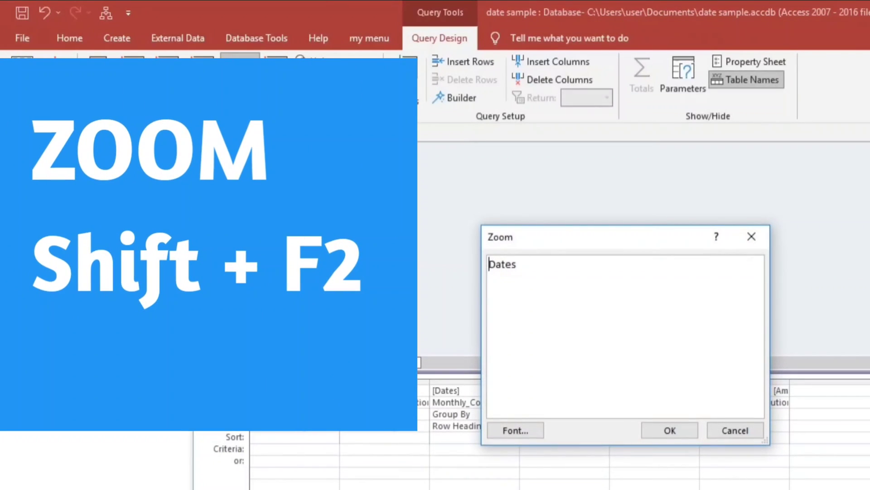
pyautogui.write('Stat')
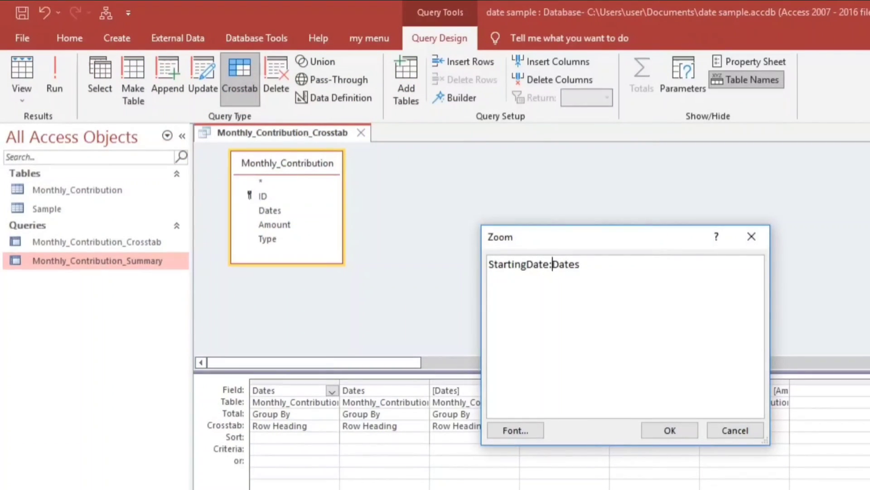
pyautogui.click(661, 428)
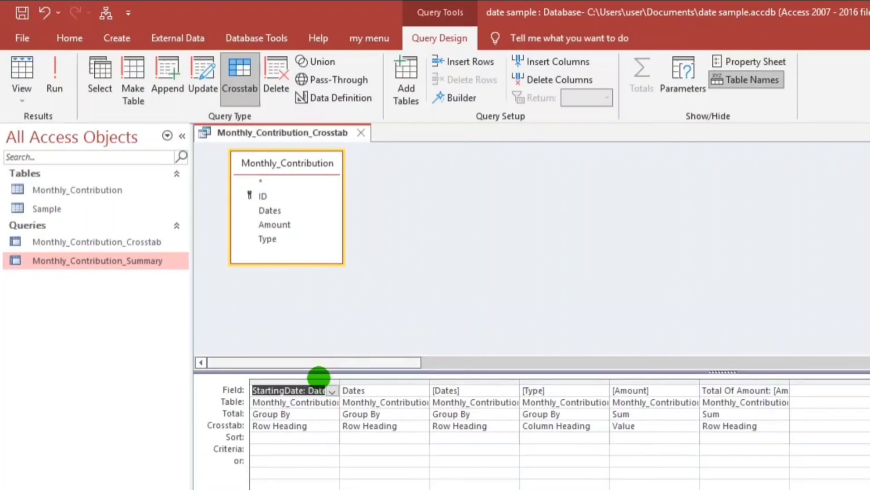
pyautogui.click(343, 389)
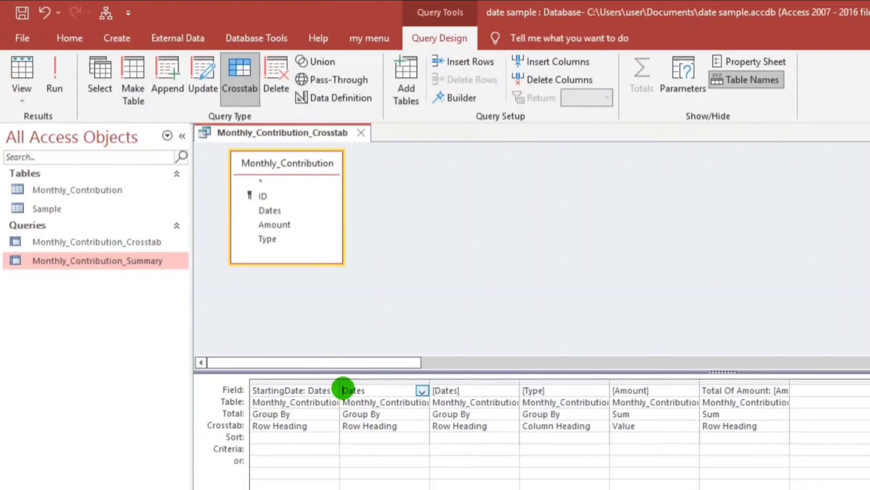
pyautogui.hotkey('shift', 'F2')
pyautogui.press('Right')
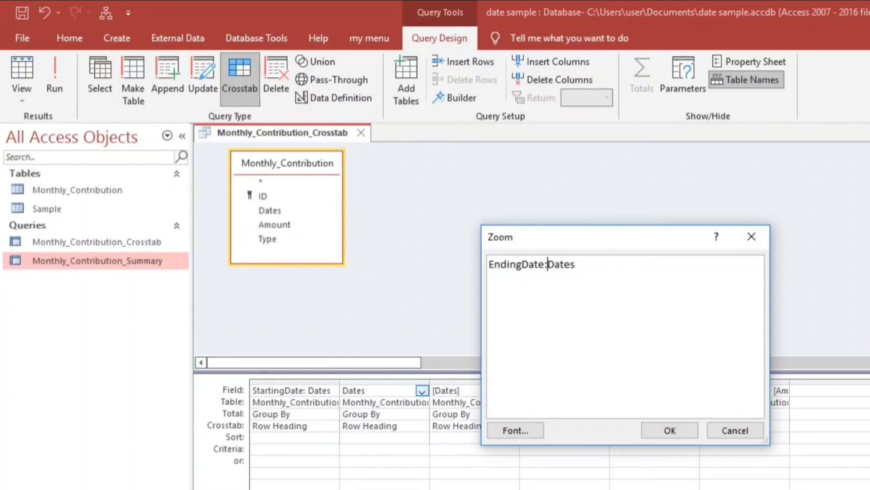
pyautogui.click(670, 430)
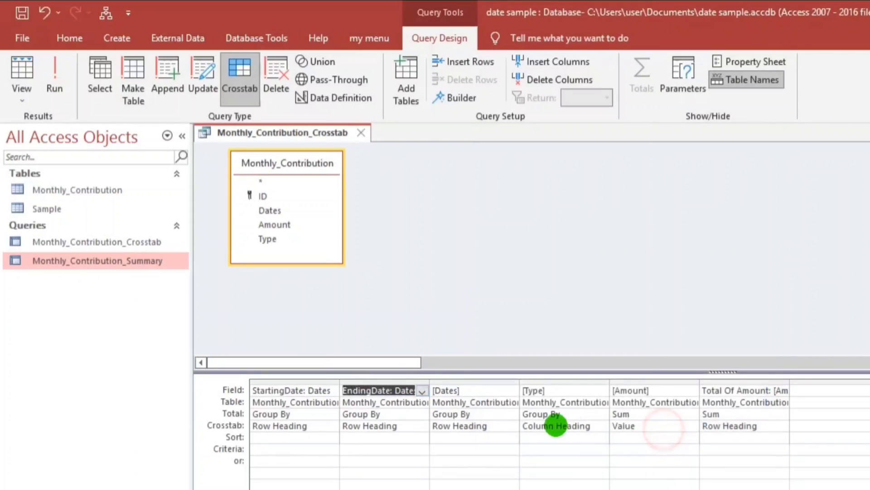
# - Name the third Dates column ContributionYear and switch to Datasheet view
pyautogui.click(433, 389)
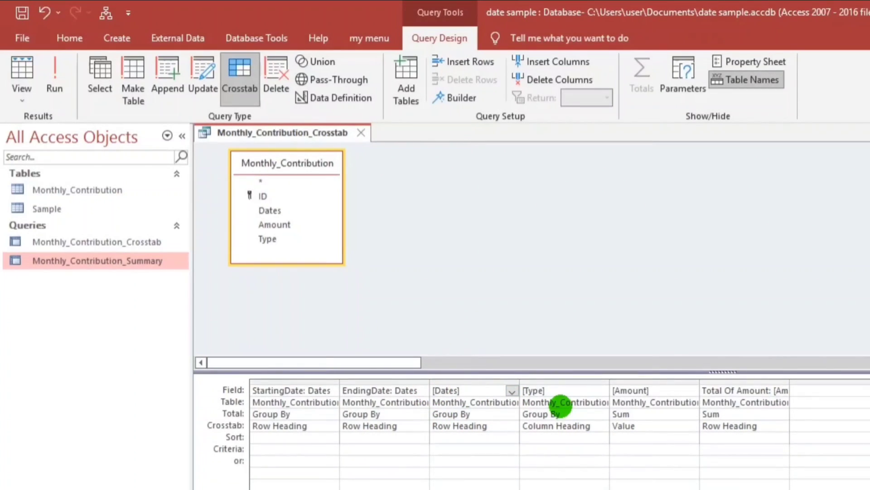
pyautogui.hotkey('shift', 'F2')
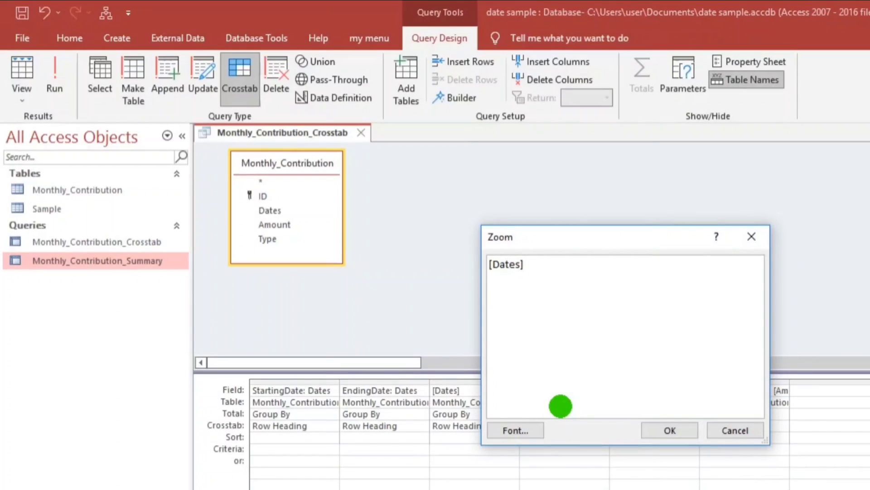
pyautogui.write('I')
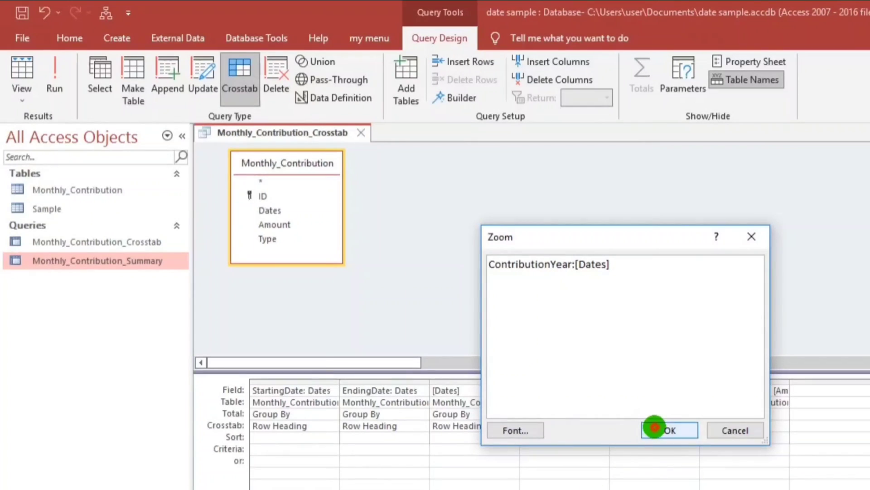
pyautogui.click(652, 430)
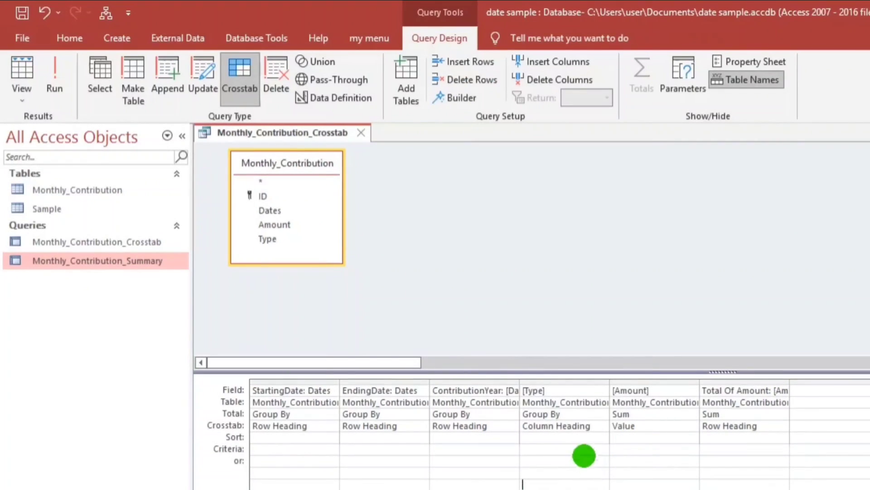
pyautogui.click(21, 69)
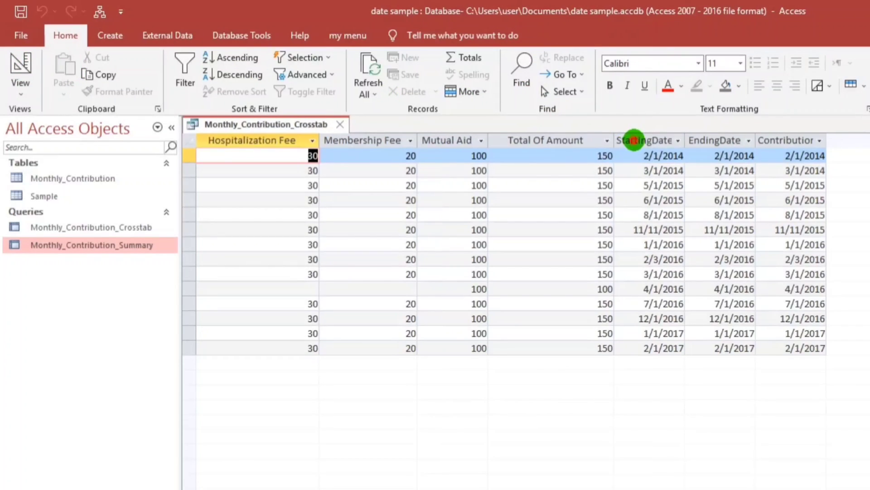
# - Drag StartingDate, EndingDate and ContributionYear to the far left and autofit their widths
pyautogui.moveTo(634, 140); pyautogui.dragTo(267, 145)
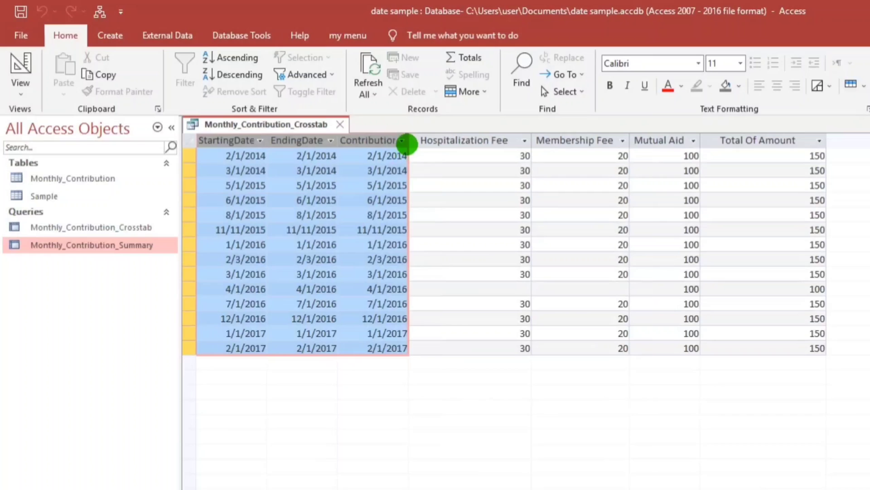
pyautogui.doubleClick(409, 140)
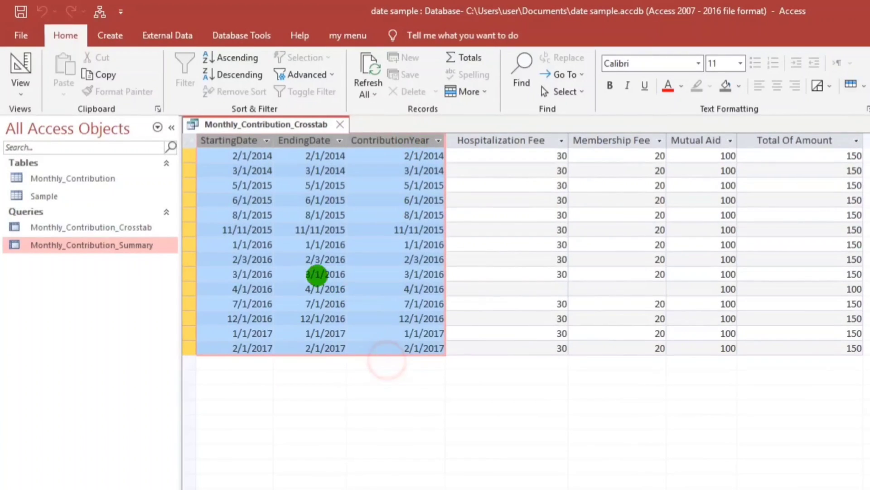
pyautogui.click(334, 229)
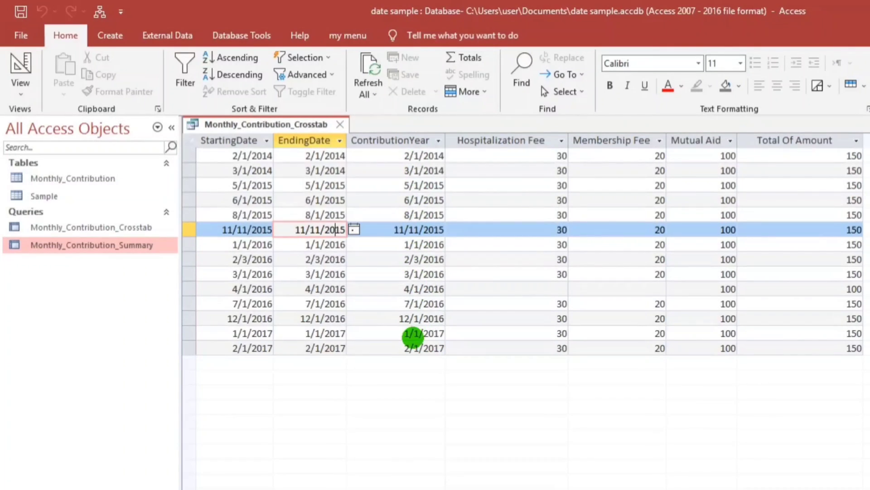
# - Back in Design View, insert Right before [Dates] in the ContributionYear expression
pyautogui.click(19, 68)
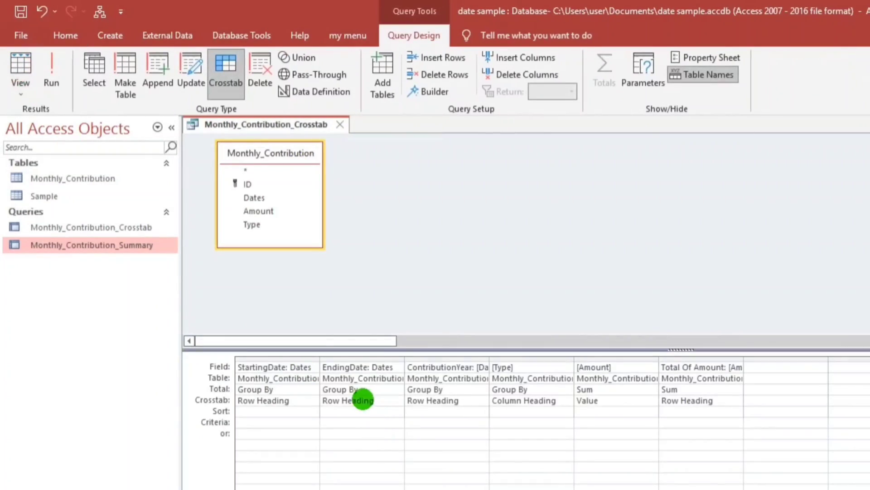
pyautogui.moveTo(488, 357); pyautogui.dragTo(540, 359)
pyautogui.click(477, 367)
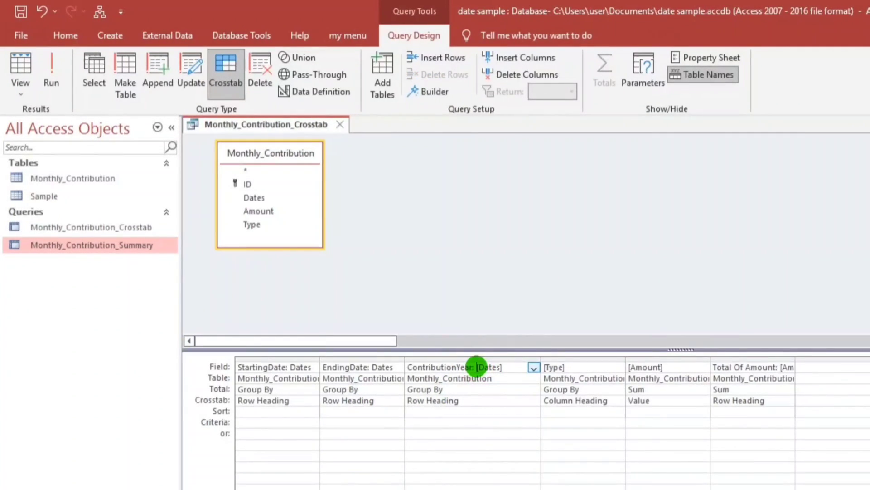
pyautogui.hotkey('shift', 'F2')
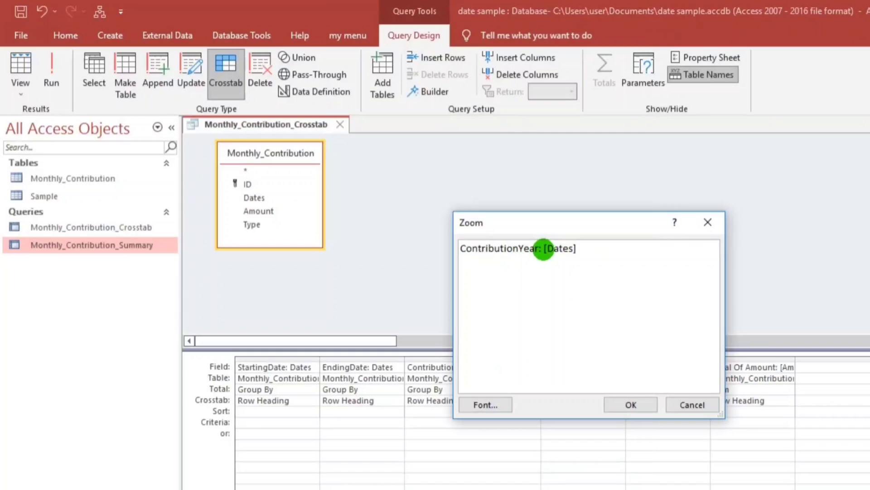
pyautogui.click(542, 249)
pyautogui.write('Righ')
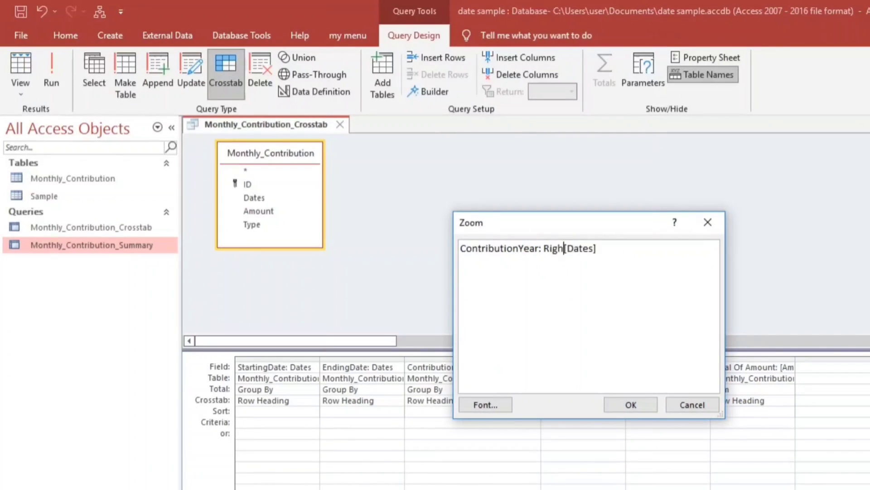
pyautogui.write('t')
pyautogui.click(610, 247)
pyautogui.click(628, 404)
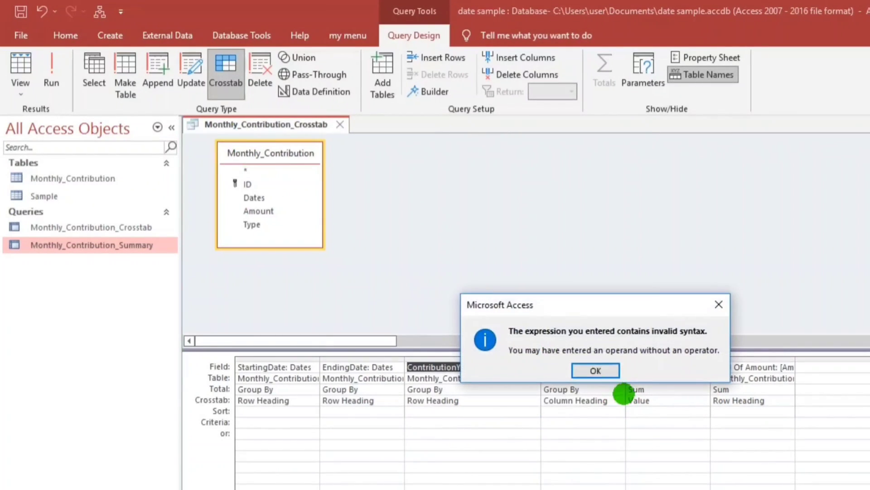
# - Dismiss the syntax error, add the missing '(' for Right([Dates],4), and check the results
pyautogui.click(595, 371)
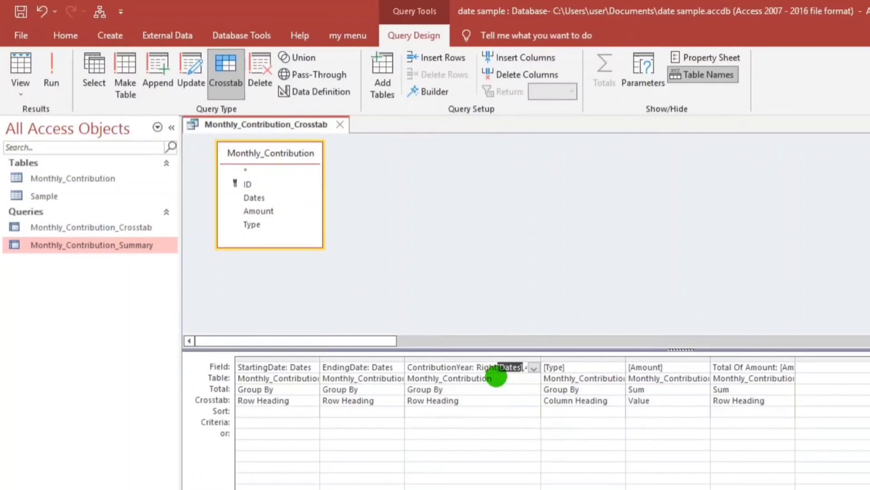
pyautogui.hotkey('shift', 'F2')
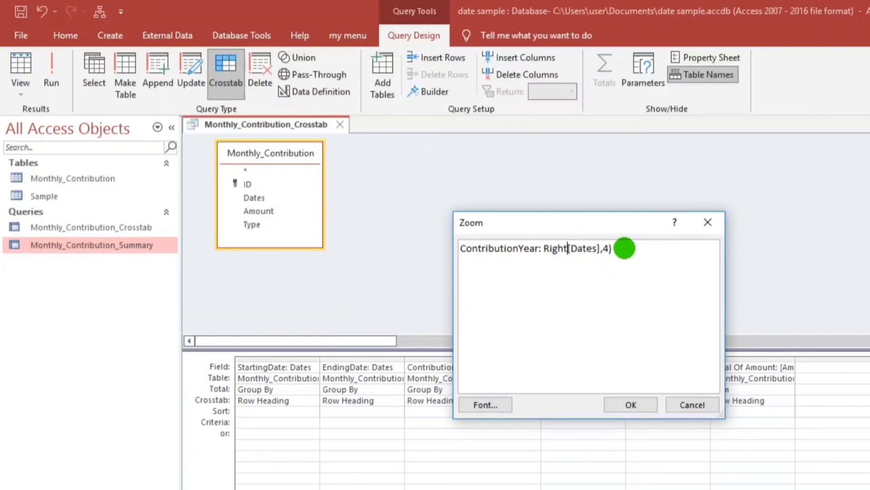
pyautogui.write('(')
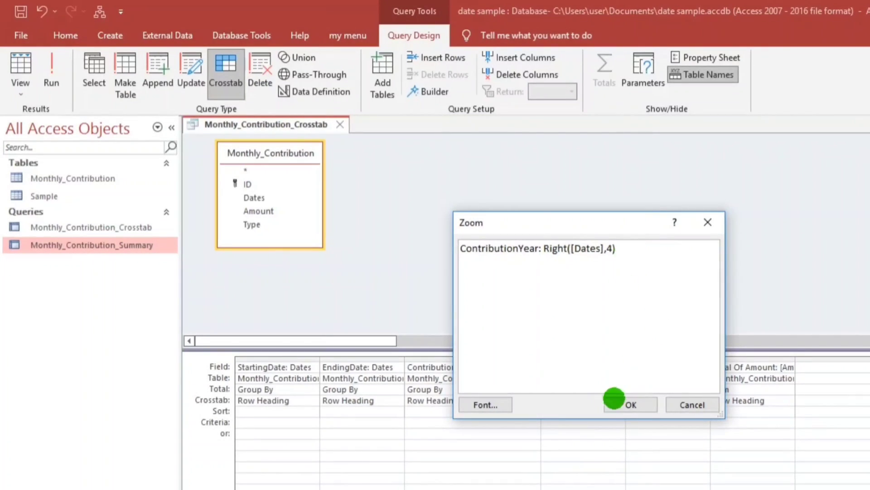
pyautogui.click(617, 402)
pyautogui.click(20, 65)
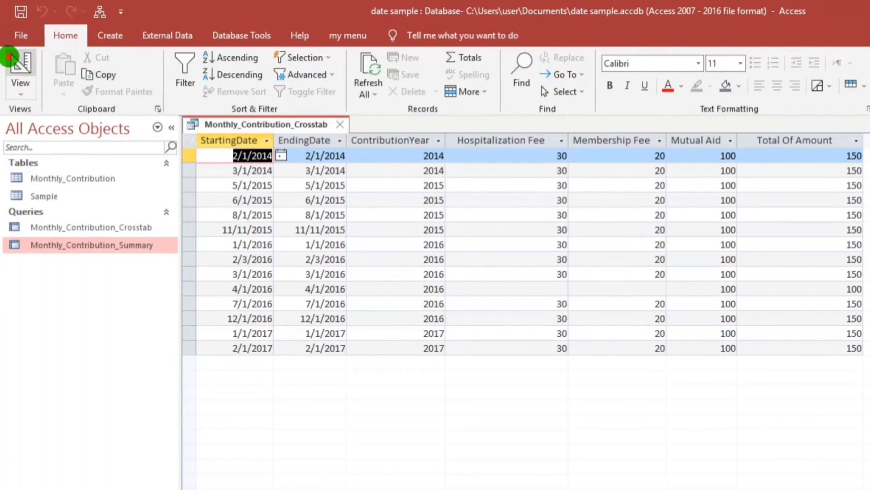
pyautogui.click(20, 62)
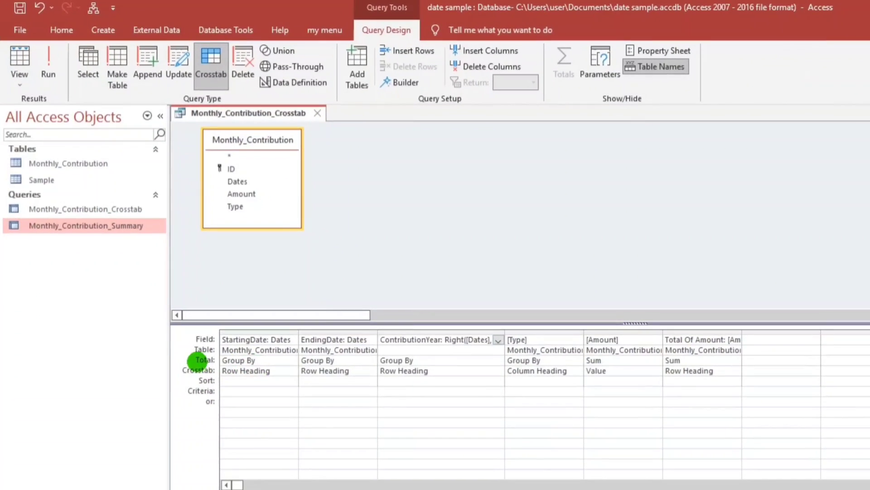
# - Set the Total row to Min for StartingDate and Max for EndingDate
pyautogui.click(277, 389)
pyautogui.click(290, 360)
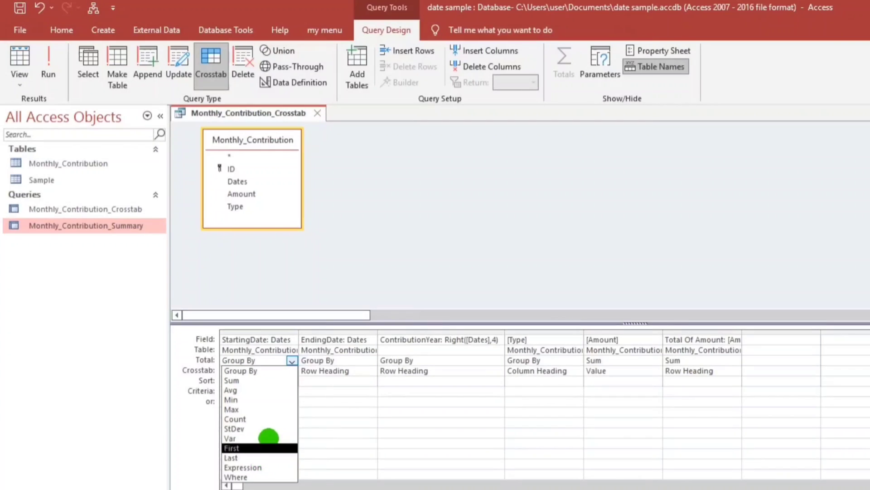
pyautogui.click(252, 401)
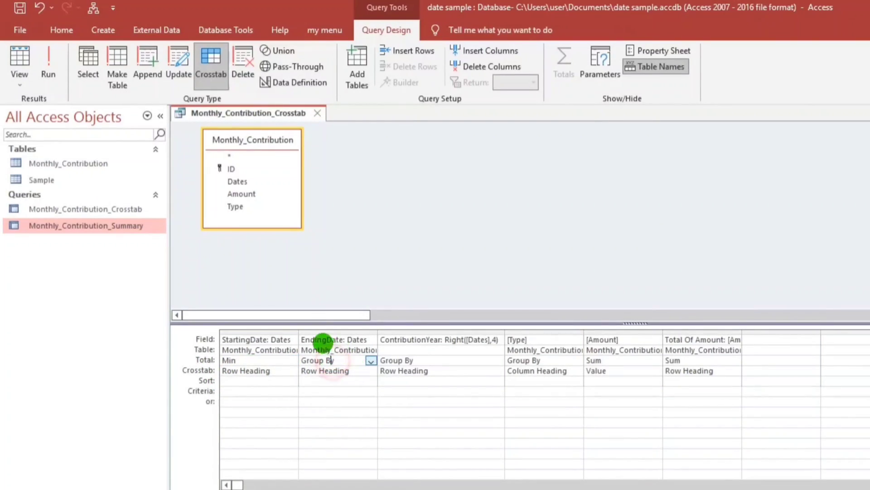
pyautogui.click(370, 361)
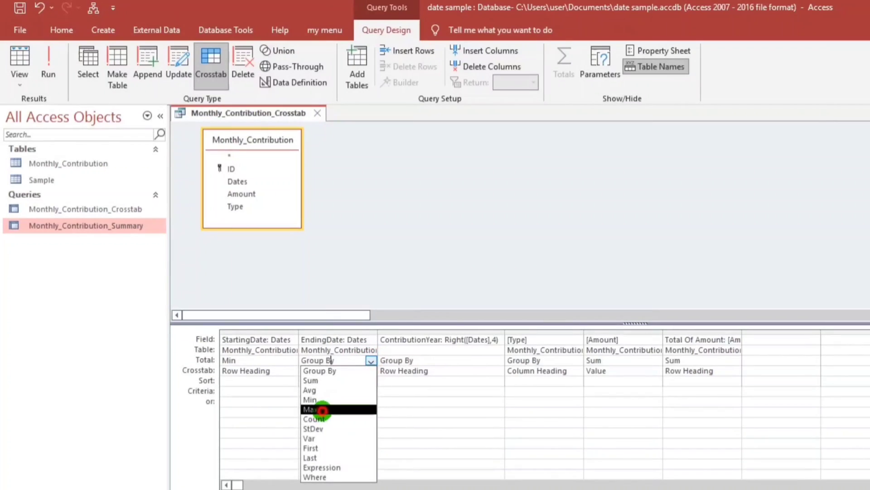
pyautogui.click(322, 410)
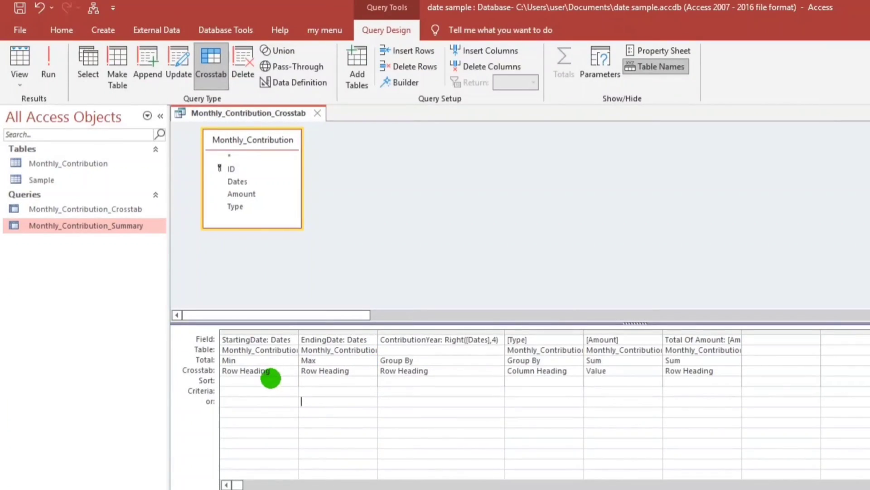
# - Recheck the Min and Max totals, keep Max for EndingDate, and run the crosstab
pyautogui.click(245, 362)
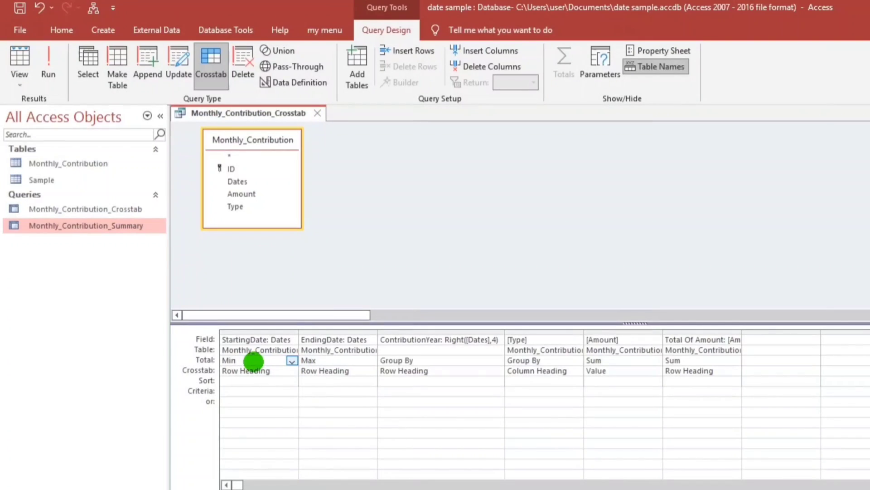
pyautogui.click(341, 360)
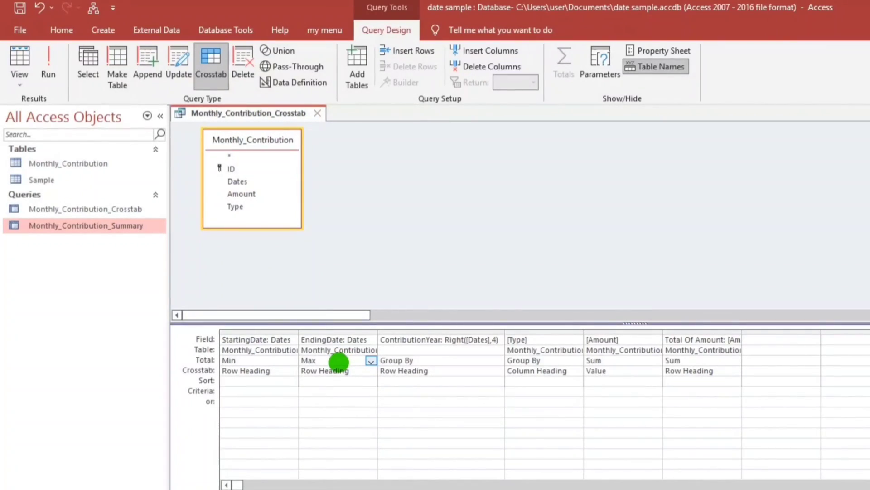
pyautogui.click(371, 360)
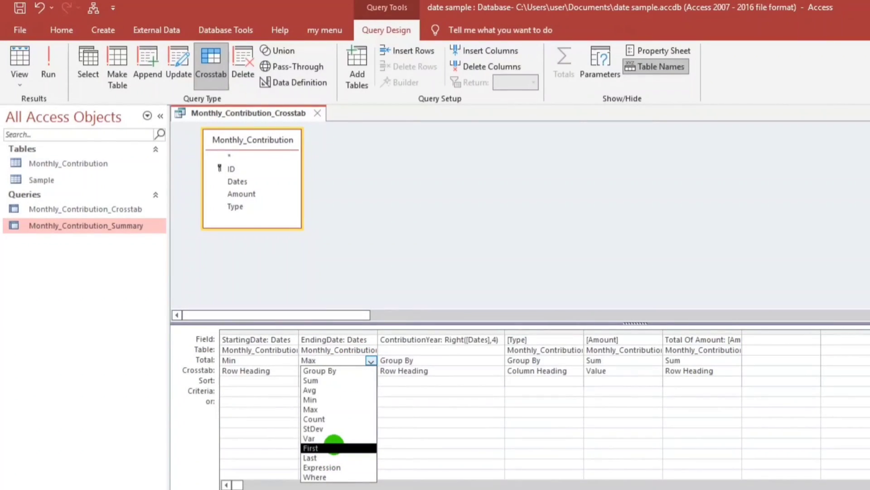
pyautogui.click(389, 361)
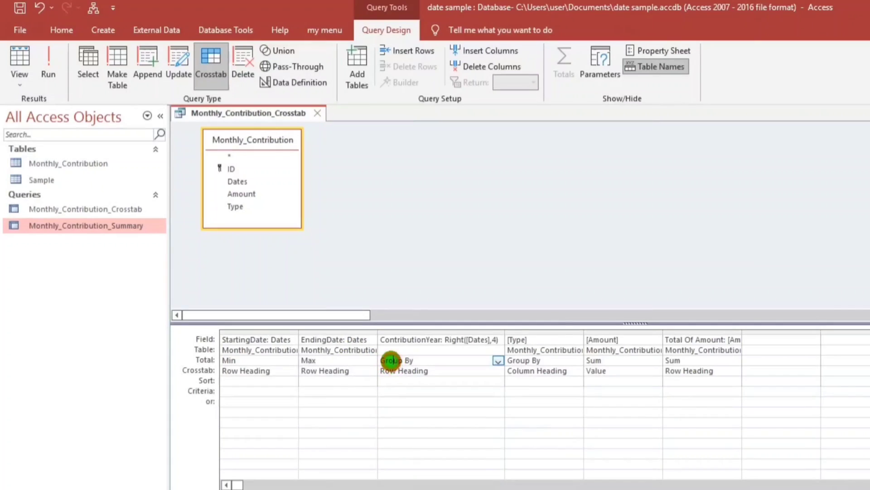
pyautogui.click(328, 381)
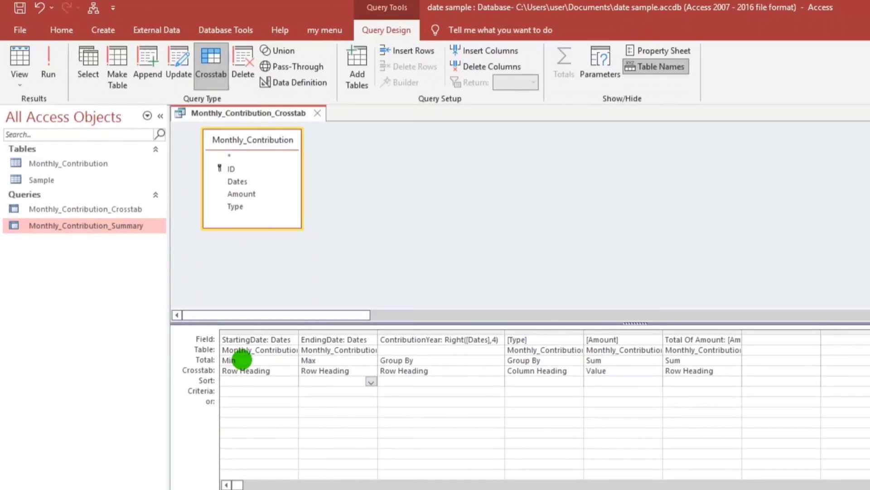
pyautogui.click(321, 362)
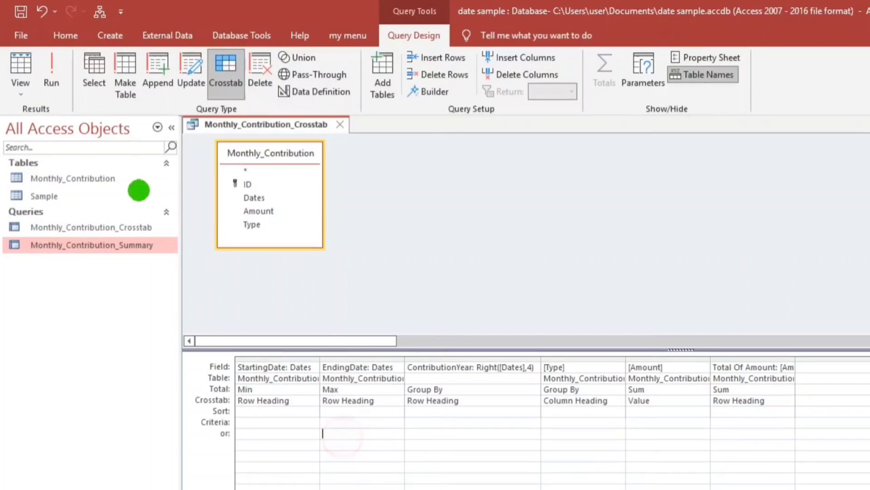
pyautogui.click(20, 64)
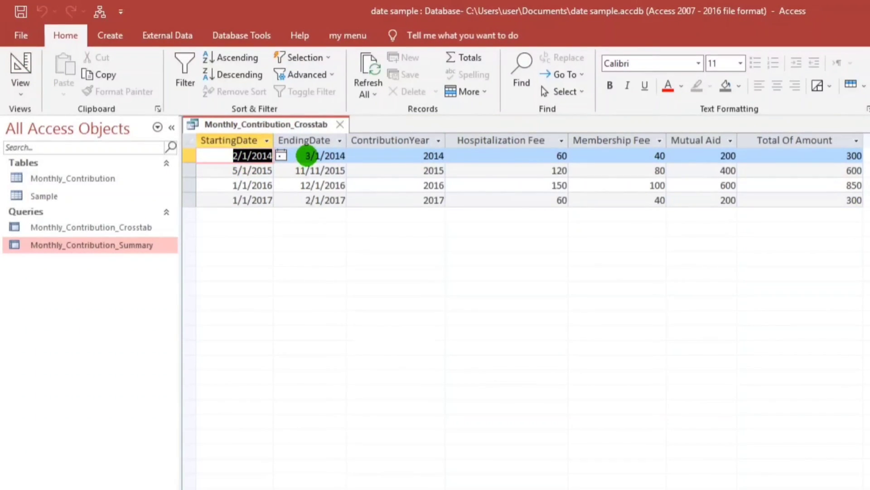
# - Open Monthly_Contribution and compare its dates with the crosstab's 2015 range, 5/1/2015 to 11/11/2015
pyautogui.doubleClick(50, 179)
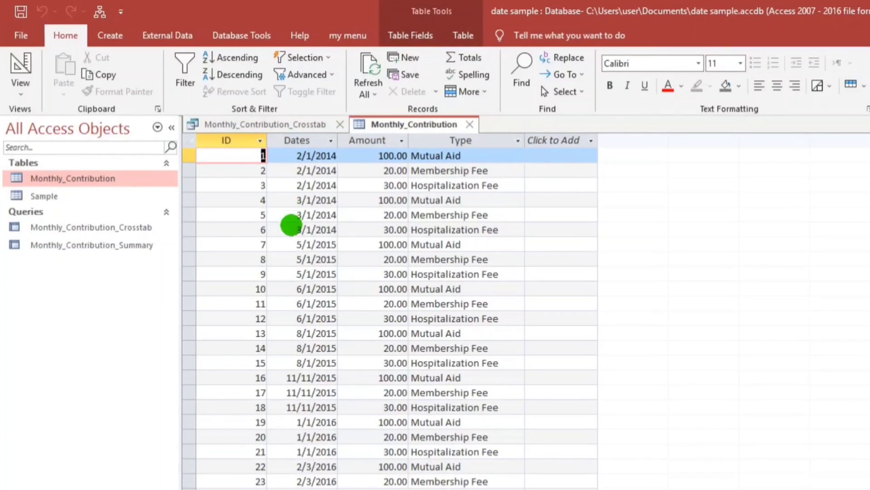
pyautogui.click(331, 229)
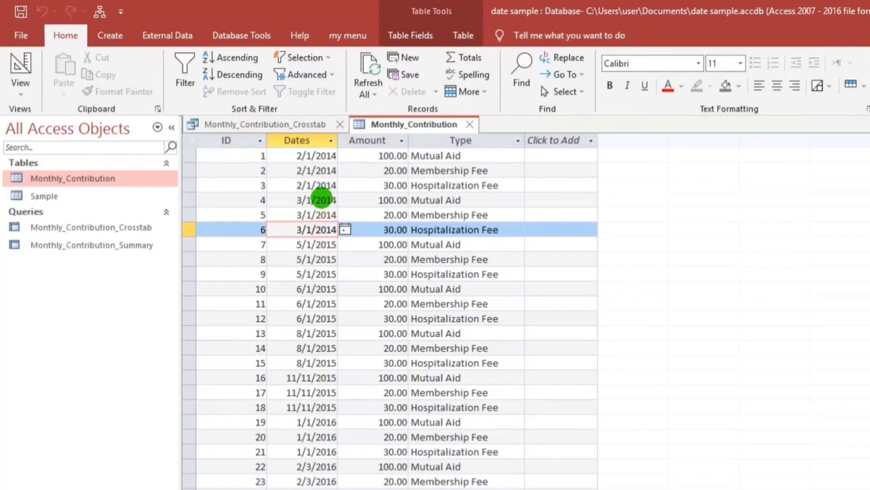
pyautogui.click(225, 127)
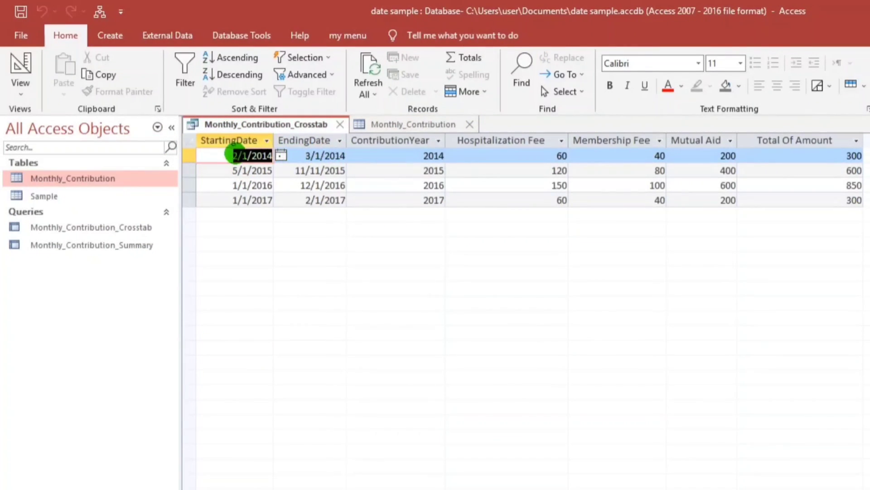
pyautogui.click(256, 171)
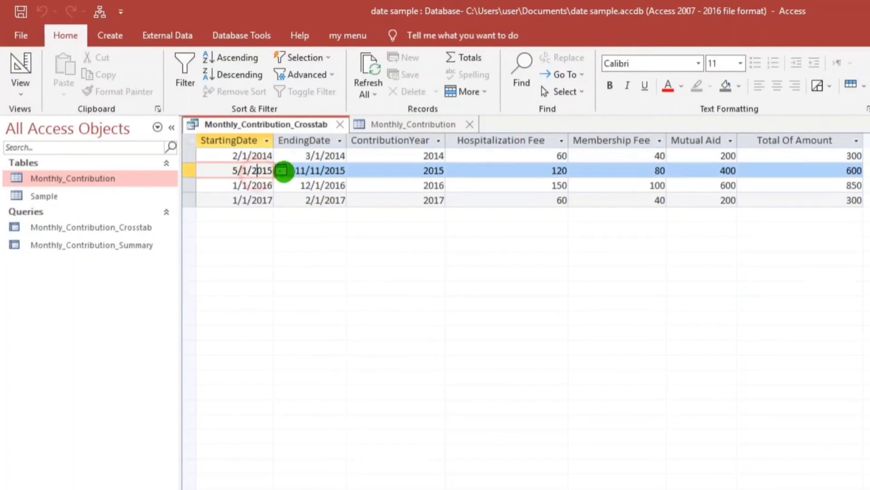
pyautogui.click(319, 171)
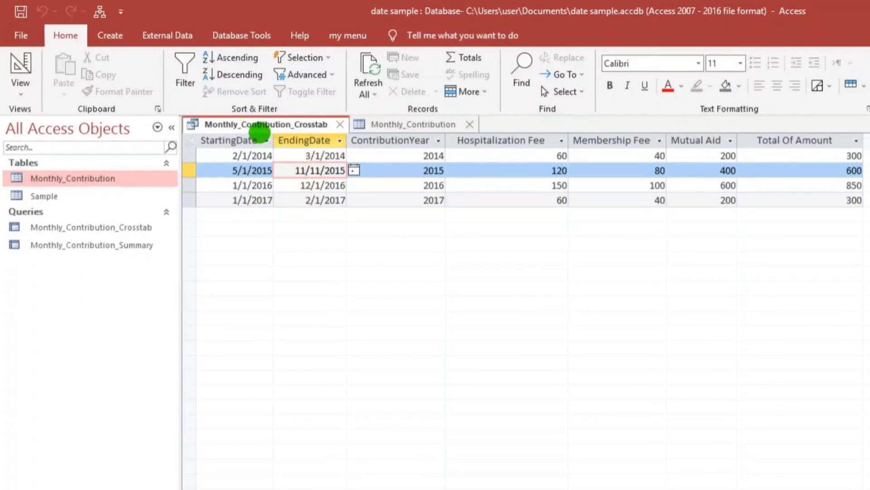
# - Confirm the first 2015 record is 5/1/2015, then review the crosstab's 2016 row
pyautogui.click(405, 124)
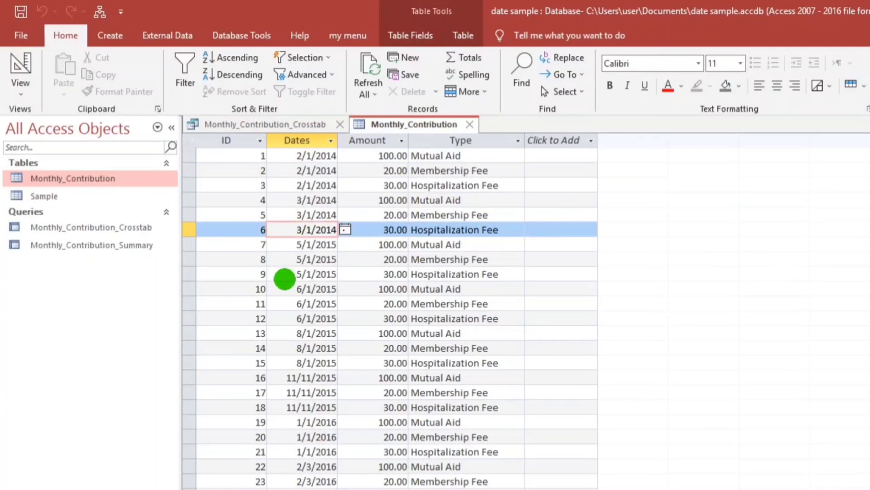
pyautogui.click(304, 245)
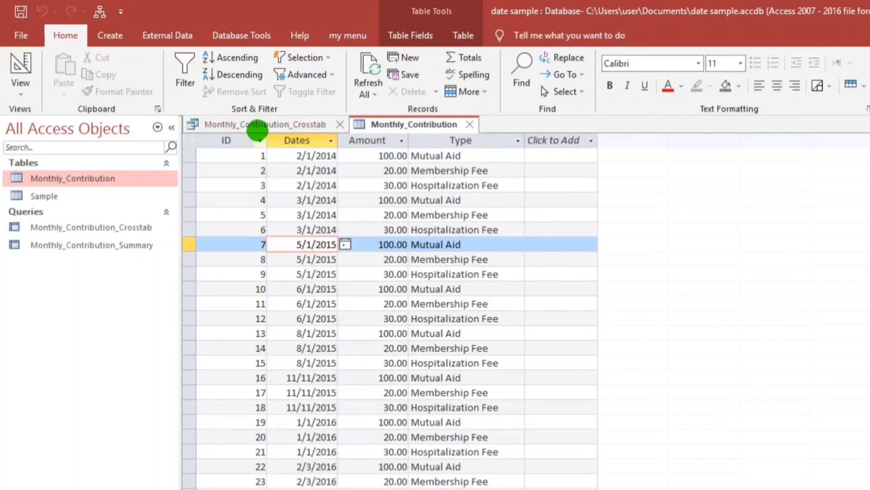
pyautogui.click(245, 121)
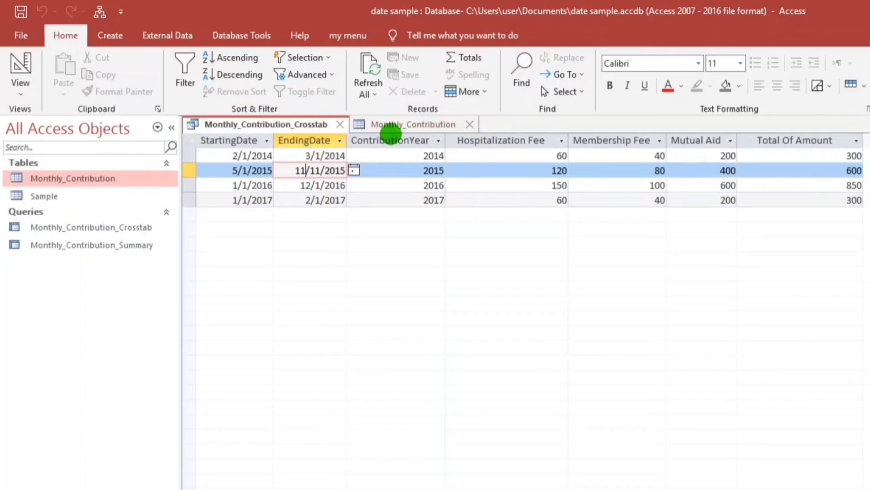
pyautogui.click(394, 184)
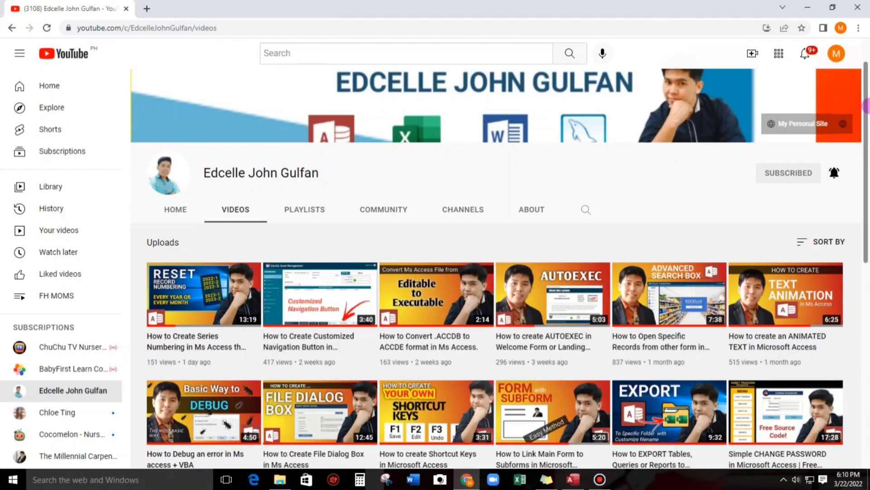
pyautogui.moveTo(866, 106); pyautogui.dragTo(865, 289)
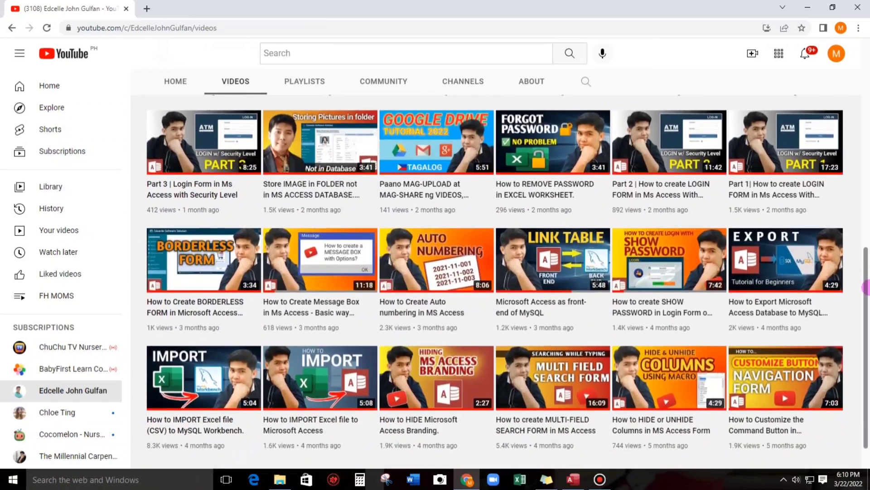